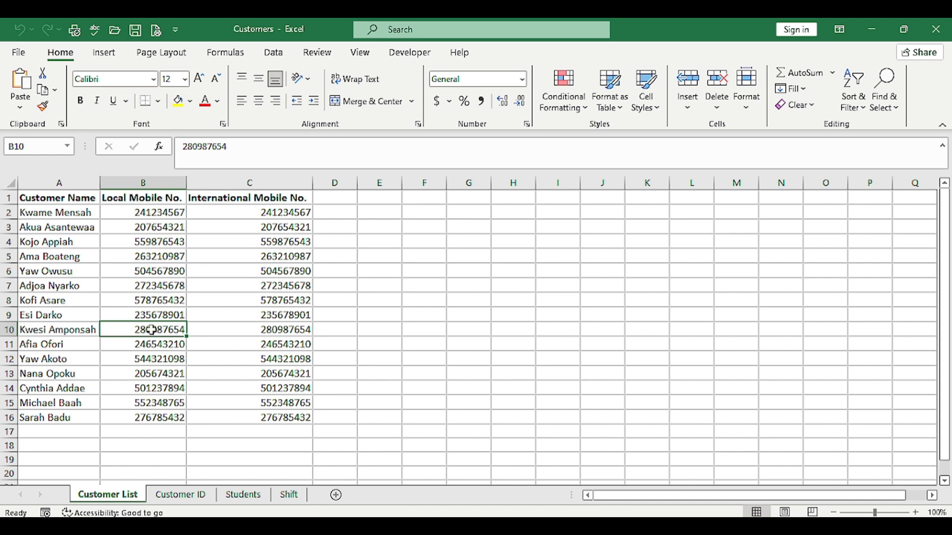
Select the Local Mobile No. values in cells B2:B16 on the Customer List sheet
{"action": "left_click", "coordinate": [155, 214]}
{"action": "left_click_drag", "start_coordinate": [156, 214], "coordinate": [158, 418]}
{"action": "key", "text": "ctrl+c"}
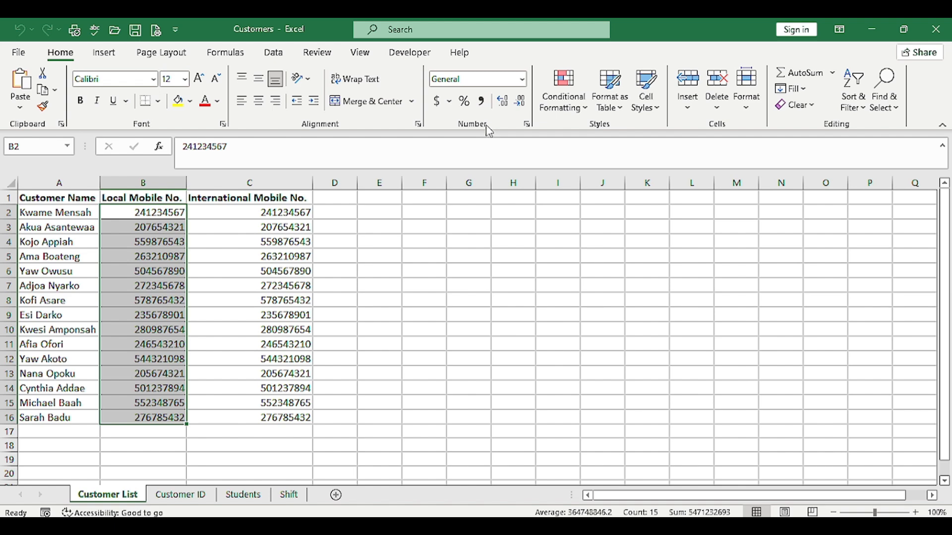
{"action": "left_click", "coordinate": [527, 124]}
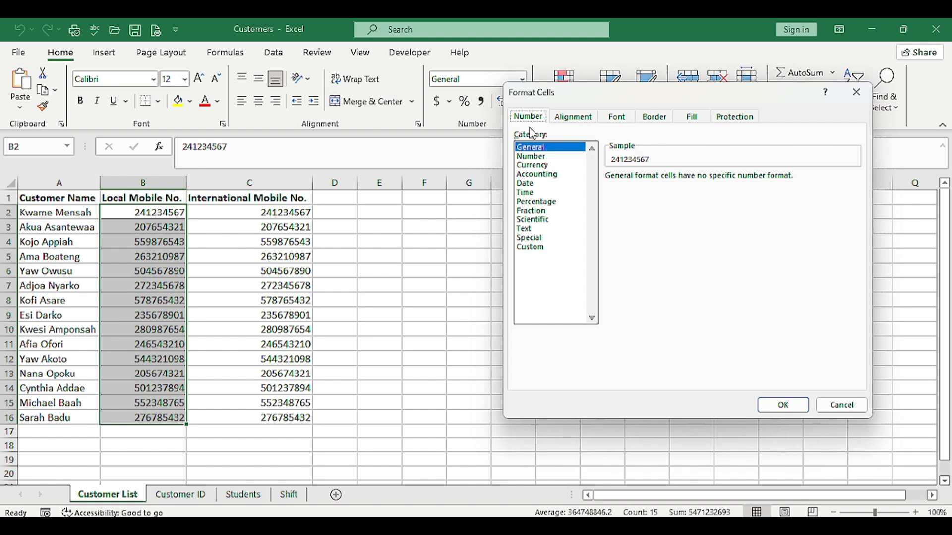
{"action": "left_click", "coordinate": [533, 248]}
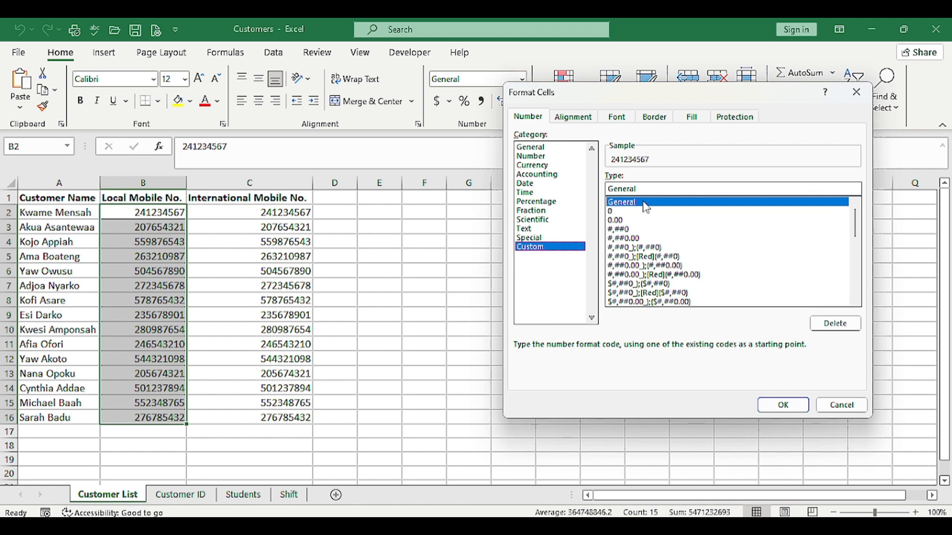
{"action": "left_click", "coordinate": [856, 92]}
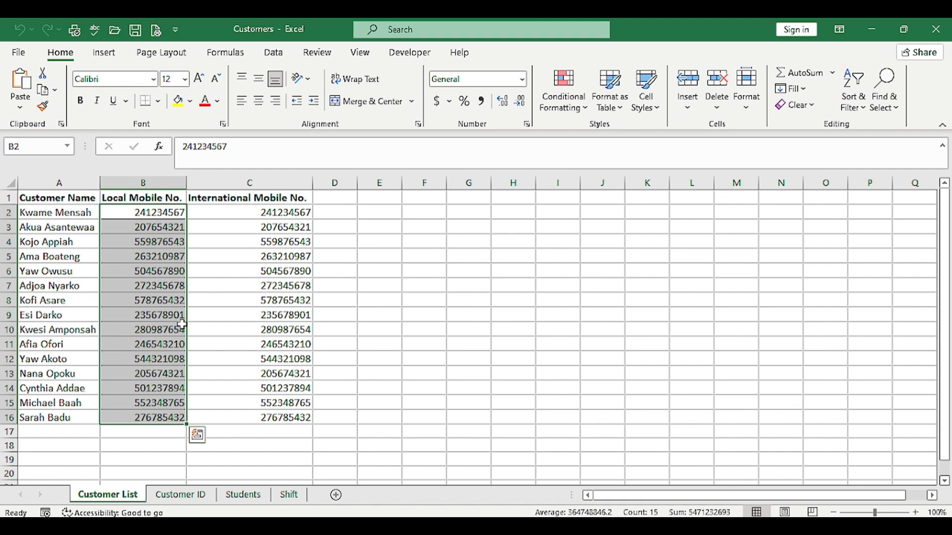
{"action": "right_click", "coordinate": [138, 304]}
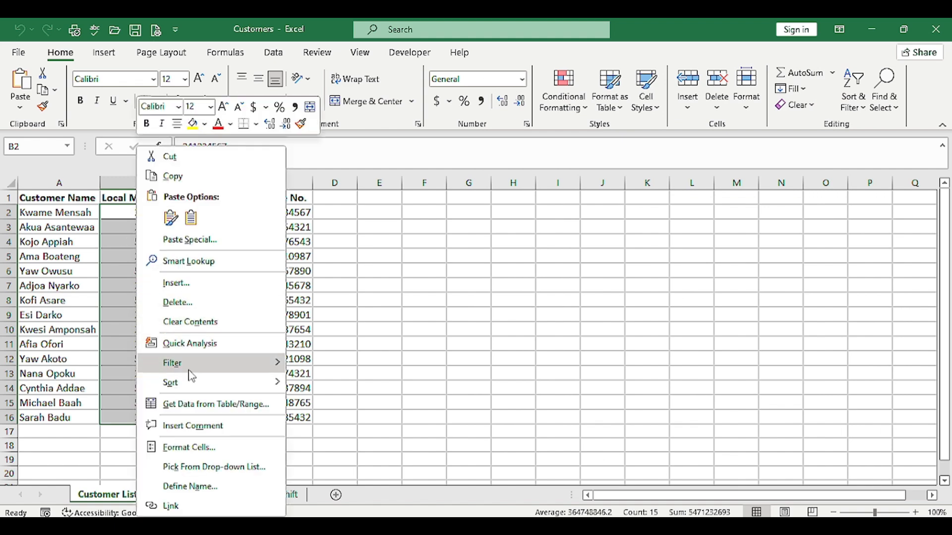
{"action": "left_click", "coordinate": [201, 448]}
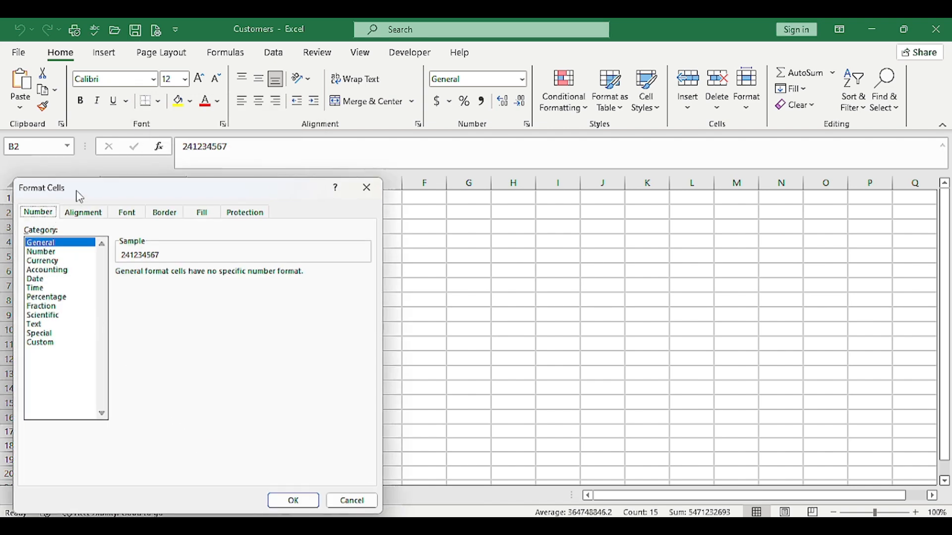
{"action": "left_click_drag", "start_coordinate": [78, 193], "coordinate": [125, 177]}
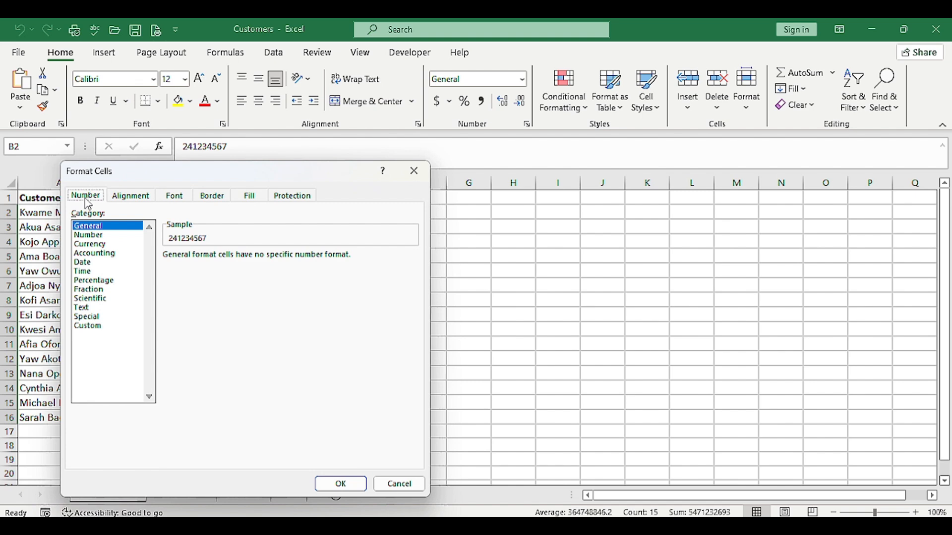
{"action": "left_click", "coordinate": [96, 326]}
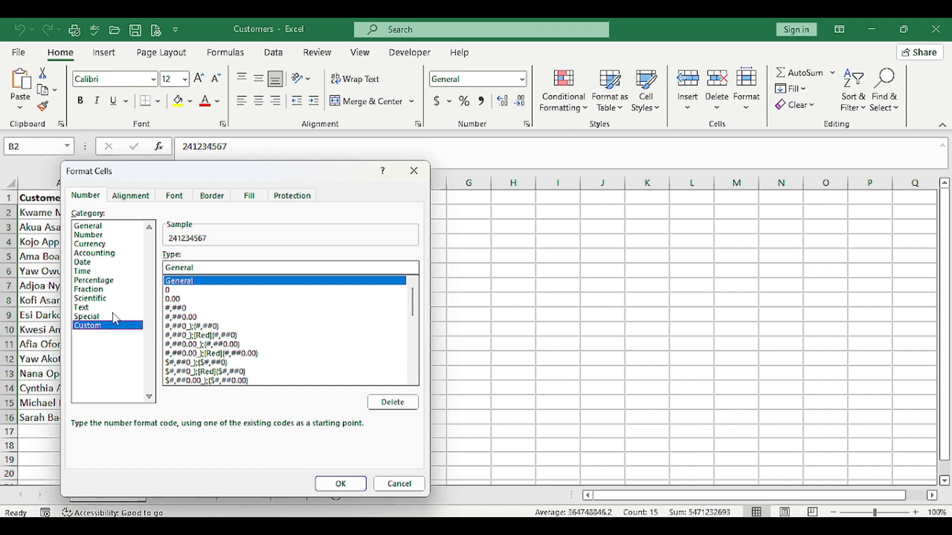
{"action": "left_click", "coordinate": [421, 177]}
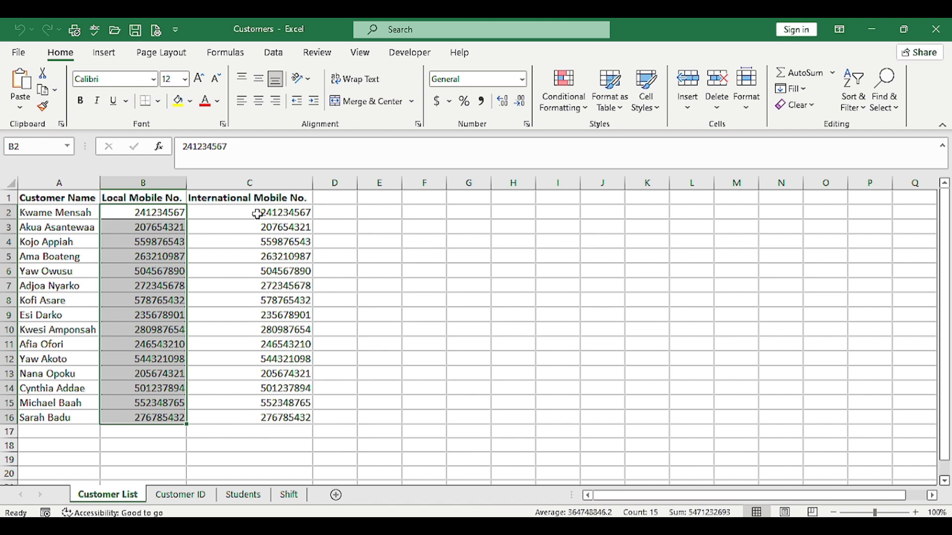
Apply the custom number format 0## ### #### to the selected local mobile numbers in B2:B16
{"action": "key", "text": "ctrl+v"}
{"action": "right_click", "coordinate": [151, 262]}
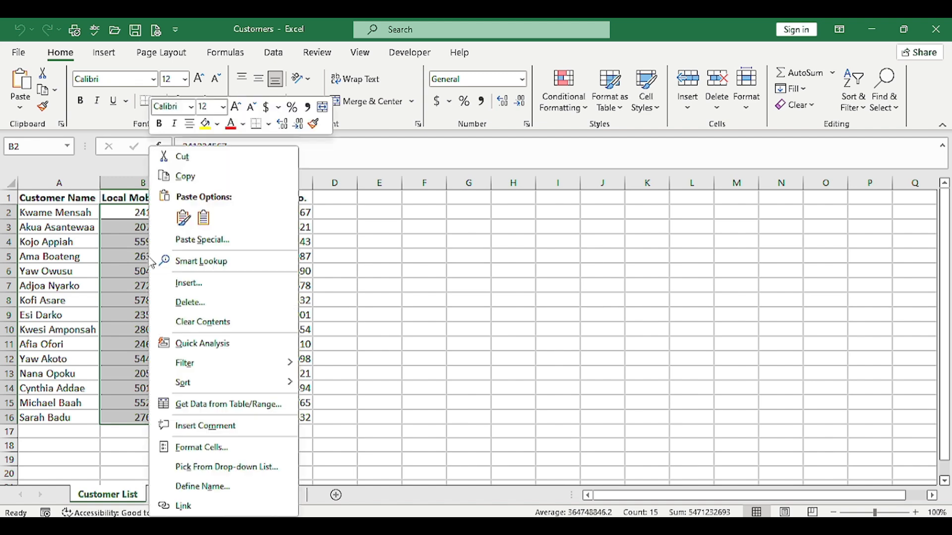
{"action": "left_click", "coordinate": [212, 447]}
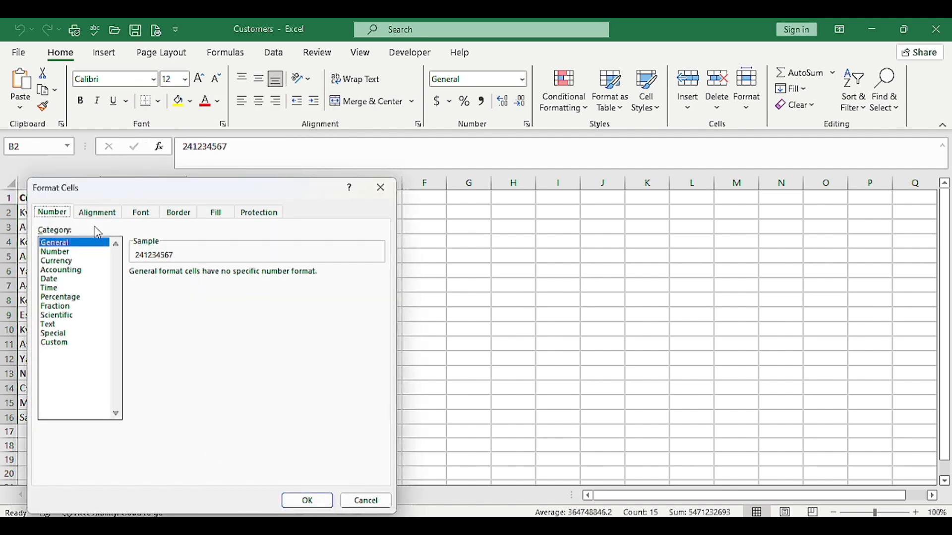
{"action": "left_click", "coordinate": [65, 345]}
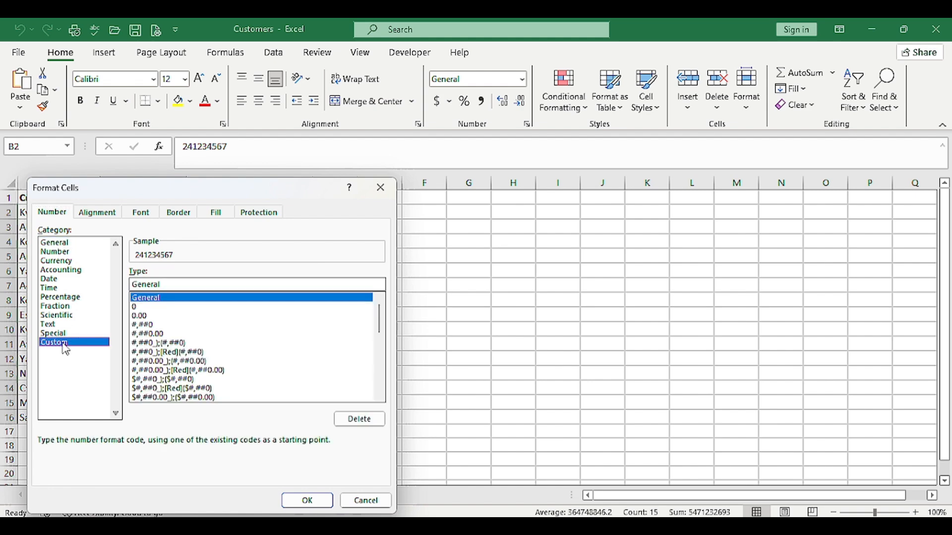
{"action": "left_click", "coordinate": [169, 285]}
{"action": "key", "text": "BackSpace"}
{"action": "key", "text": "BackSpace"}
{"action": "key", "text": "BackSpace"}
{"action": "key", "text": "BackSpace"}
{"action": "key", "text": "BackSpace"}
{"action": "key", "text": "BackSpace"}
{"action": "key", "text": "BackSpace"}
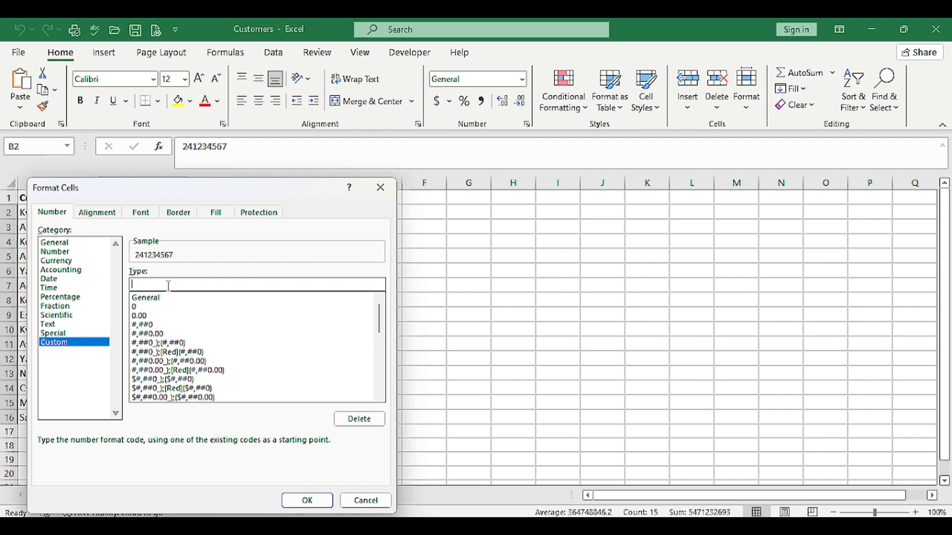
{"action": "type", "text": "0## ###"}
{"action": "type", "text": "####"}
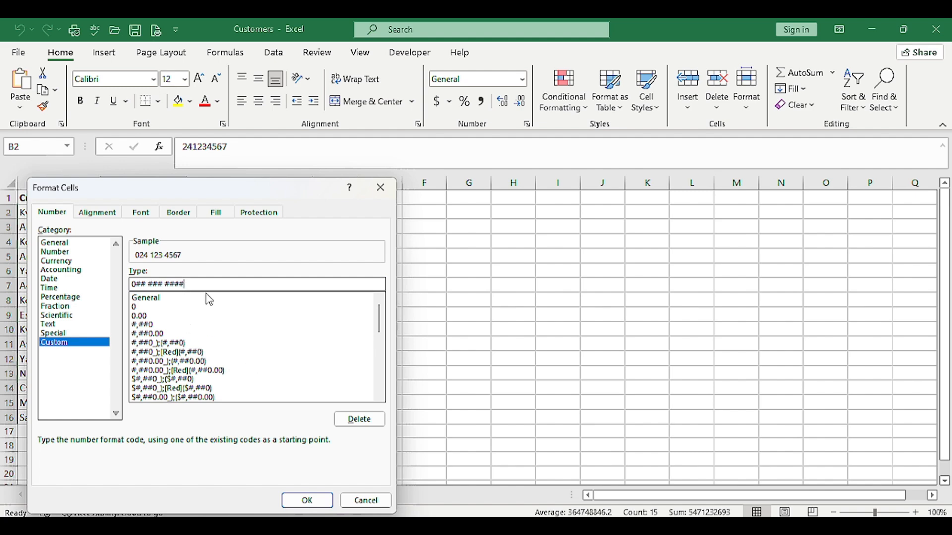
{"action": "left_click", "coordinate": [293, 502]}
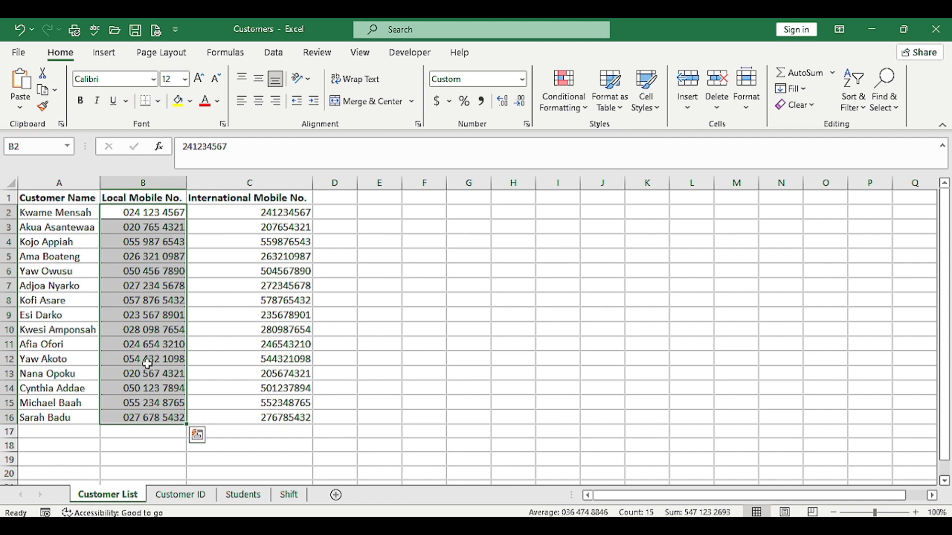
{"action": "left_click", "coordinate": [150, 213]}
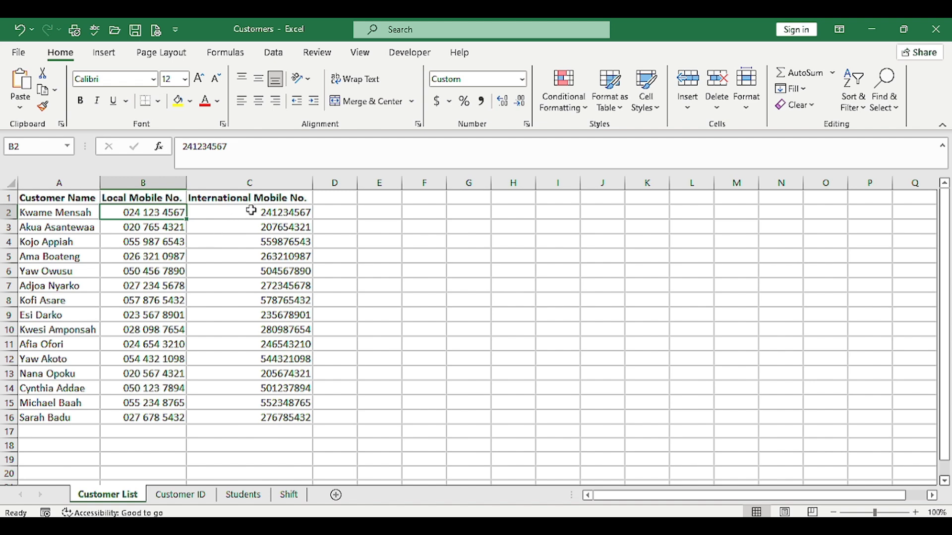
Apply the custom number format +233 ## ### #### to the International Mobile No. values in C2:C16
{"action": "left_click_drag", "start_coordinate": [250, 211], "coordinate": [259, 411]}
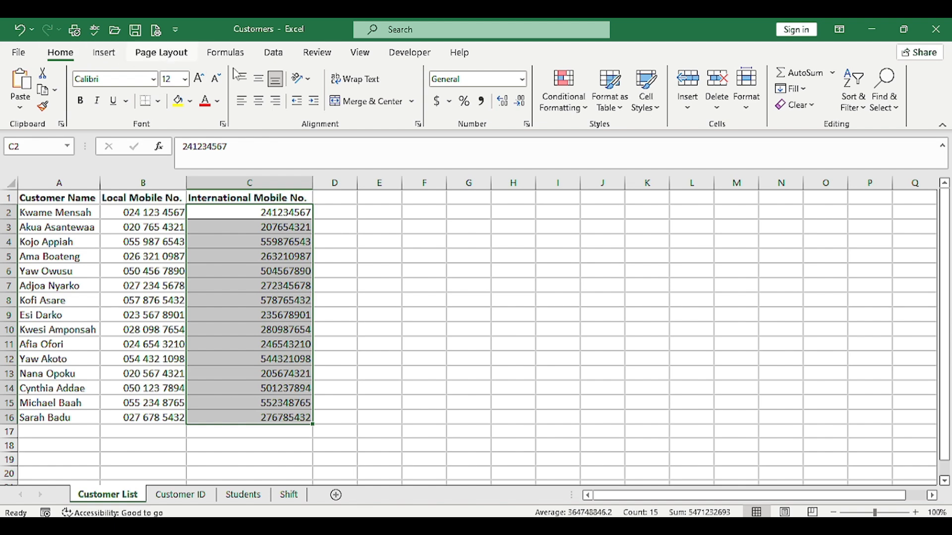
{"action": "left_click", "coordinate": [527, 126]}
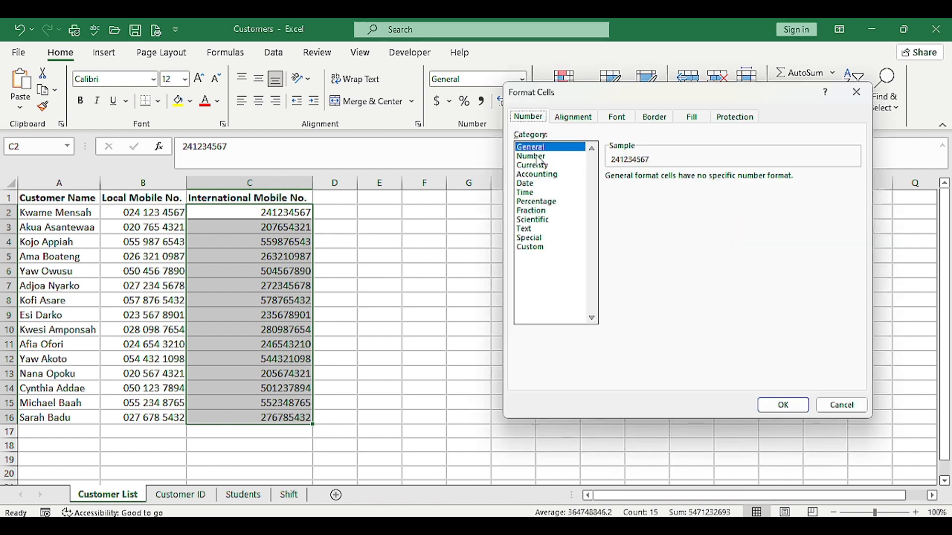
{"action": "left_click", "coordinate": [544, 247]}
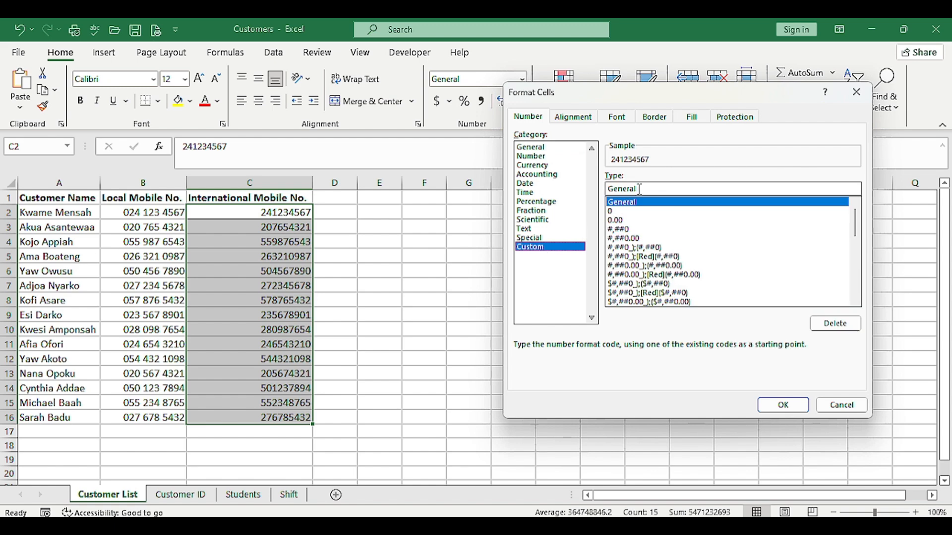
{"action": "key", "text": "BackSpace"}
{"action": "key", "text": "BackSpace"}
{"action": "key", "text": "BackSpace"}
{"action": "key", "text": "BackSpace"}
{"action": "key", "text": "BackSpace"}
{"action": "key", "text": "BackSpace"}
{"action": "key", "text": "BackSpace"}
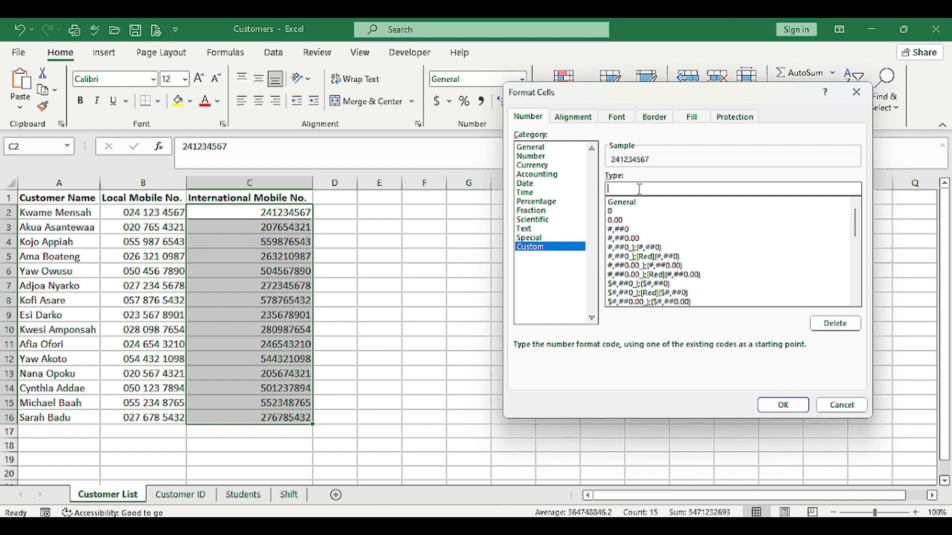
{"action": "type", "text": "+"}
{"action": "type", "text": "0"}
{"action": "key", "text": "BackSpace"}
{"action": "type", "text": "233 ##"}
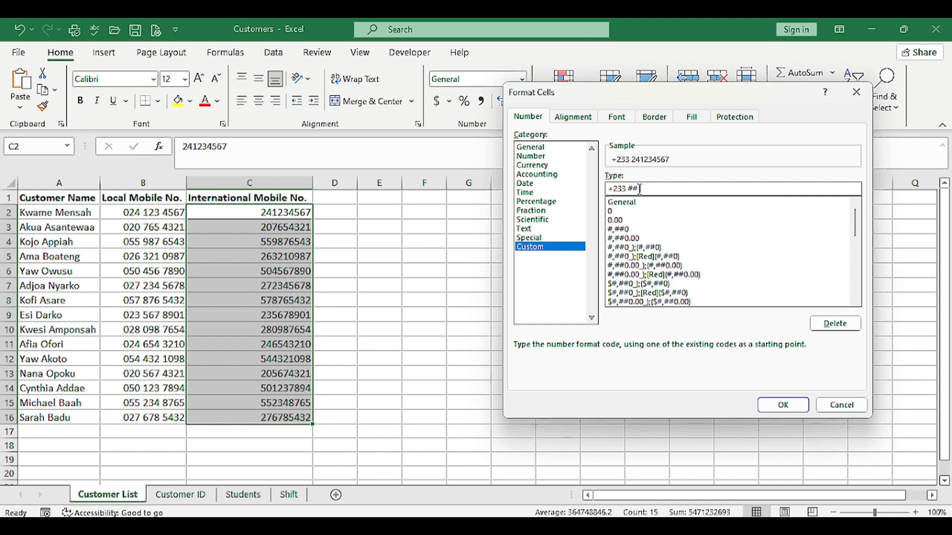
{"action": "type", "text": " ### ####"}
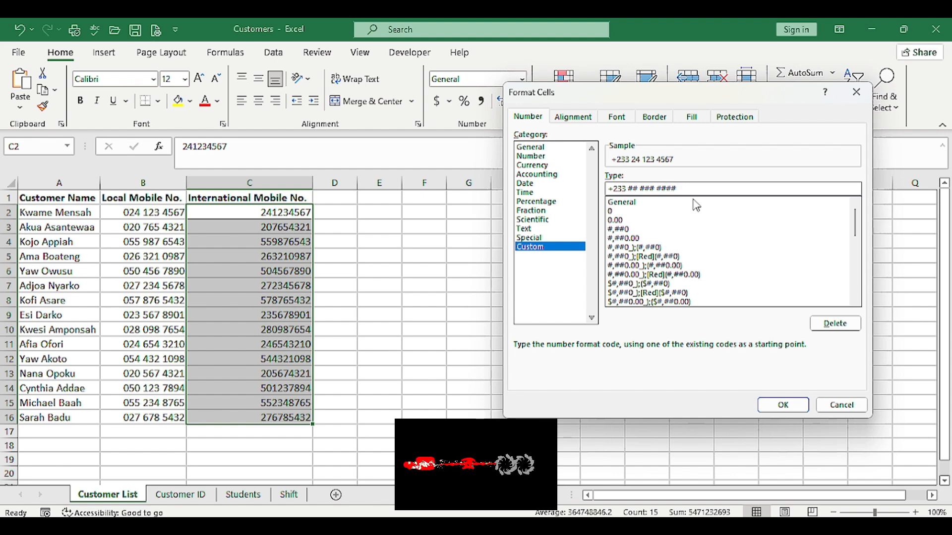
{"action": "left_click", "coordinate": [787, 401]}
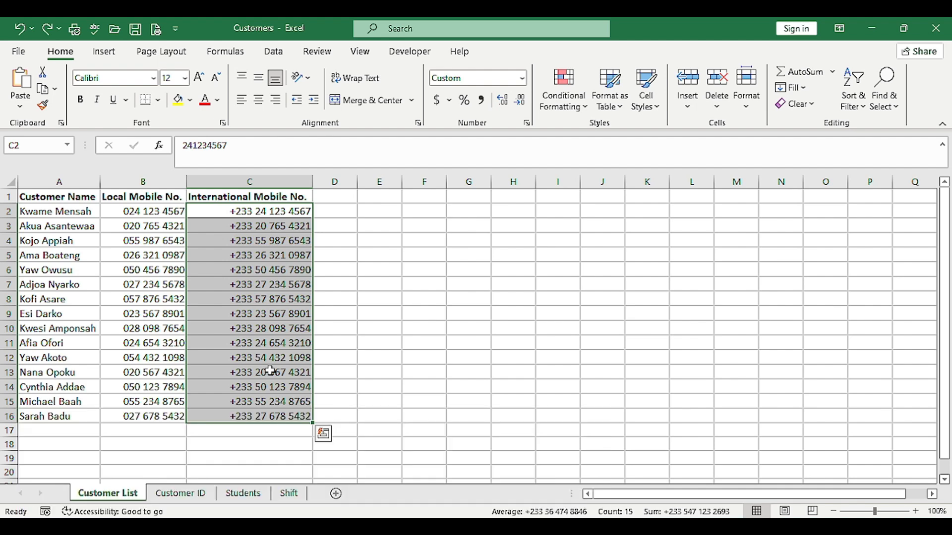
Switch to the Customer ID sheet and look over the values in the Customer ID column
{"action": "left_click", "coordinate": [191, 499]}
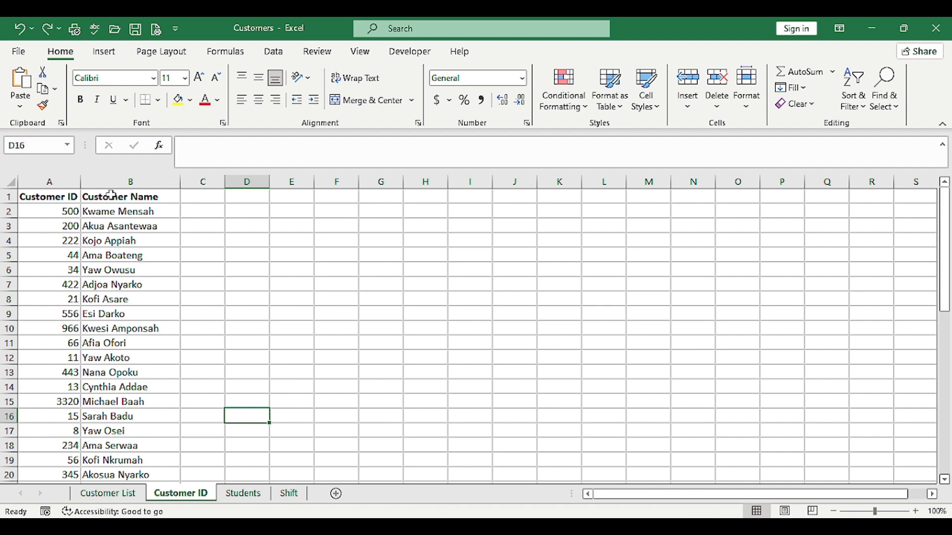
{"action": "left_click", "coordinate": [63, 212]}
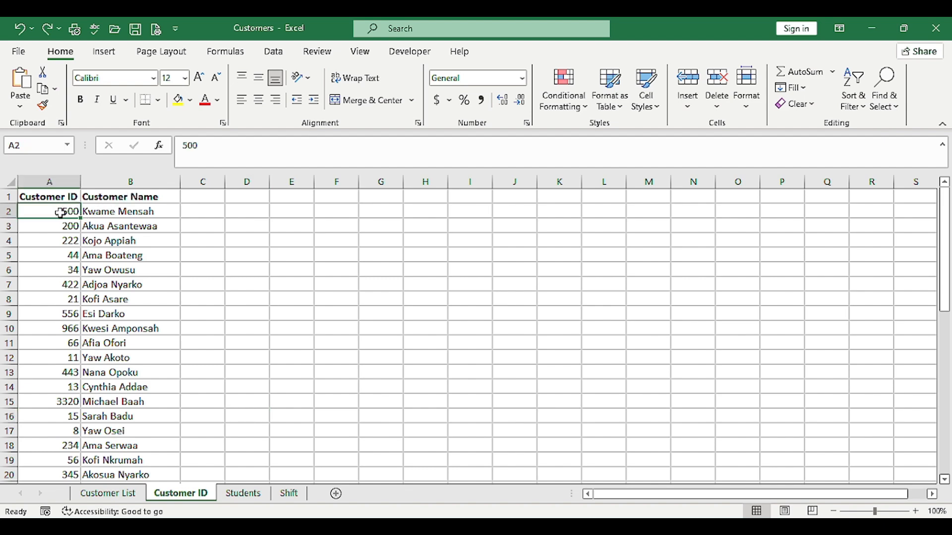
{"action": "left_click", "coordinate": [59, 404]}
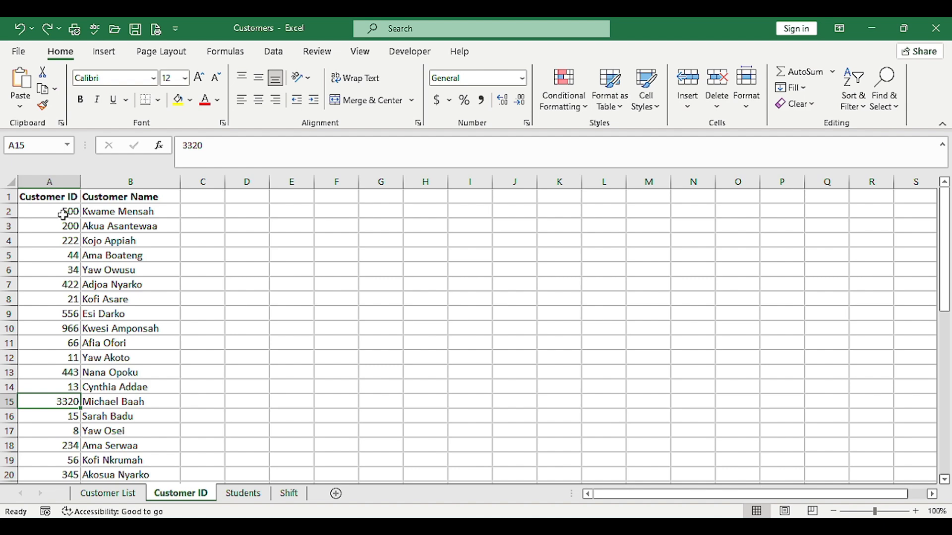
{"action": "scroll", "coordinate": [59, 258], "scroll_direction": "down", "scroll_amount": 10}
{"action": "scroll", "coordinate": [56, 293], "scroll_direction": "up", "scroll_amount": 1}
{"action": "scroll", "coordinate": [56, 293], "scroll_direction": "up", "scroll_amount": 9}
Apply the custom number format 0000 to all customer IDs in A2:A46 and check the column
{"action": "left_click", "coordinate": [72, 213]}
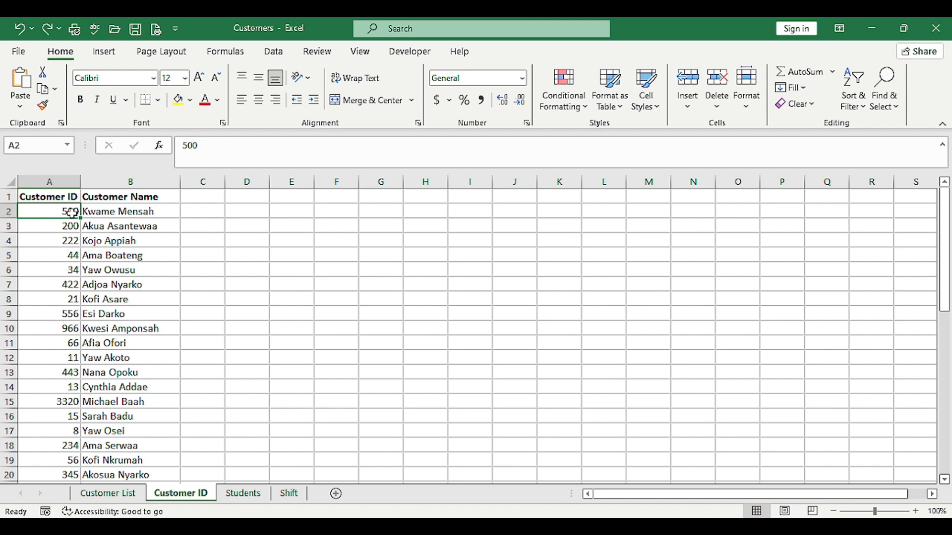
{"action": "key", "text": "ctrl+shift+Down"}
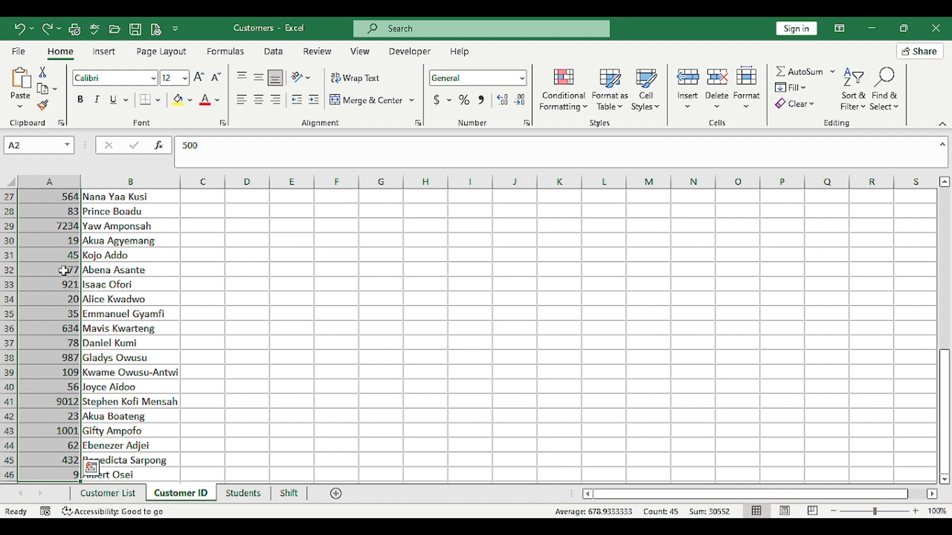
{"action": "scroll", "coordinate": [64, 271], "scroll_direction": "up", "scroll_amount": 9}
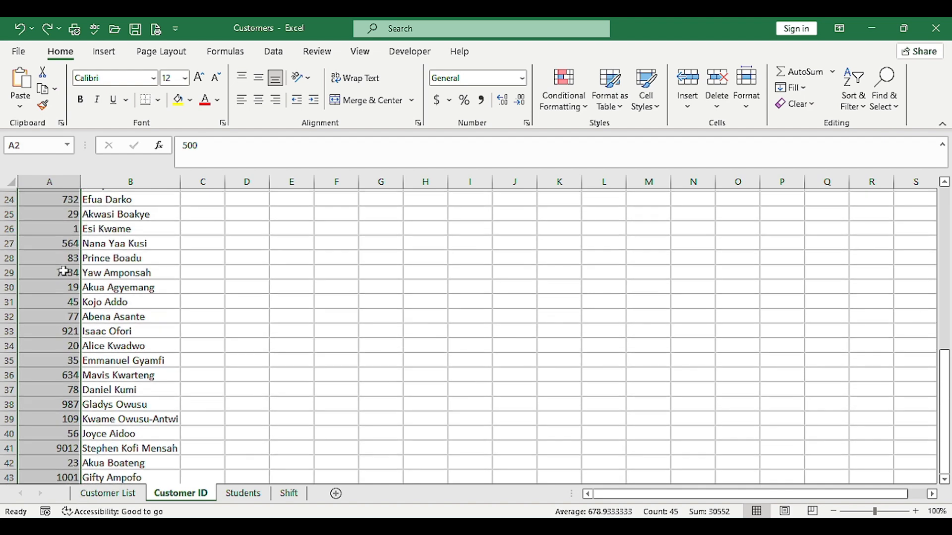
{"action": "right_click", "coordinate": [66, 276]}
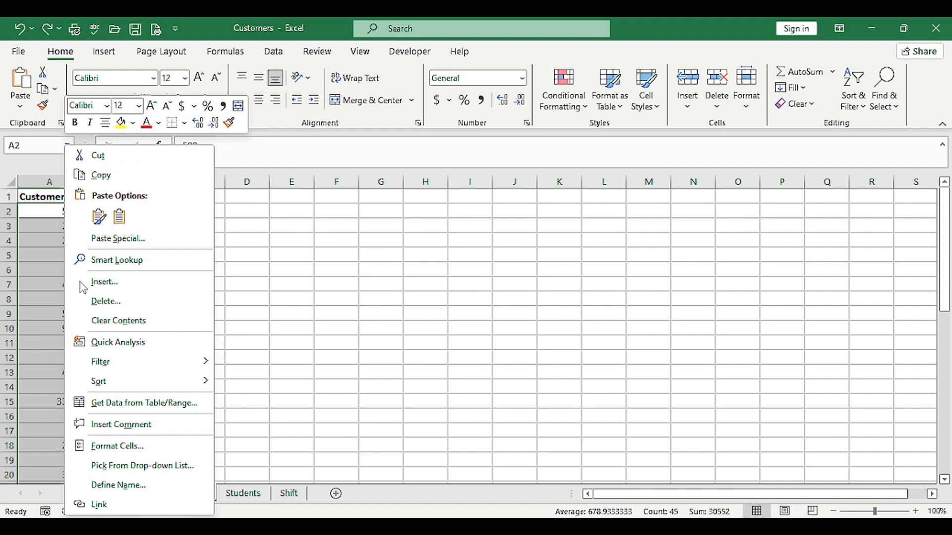
{"action": "left_click", "coordinate": [137, 450]}
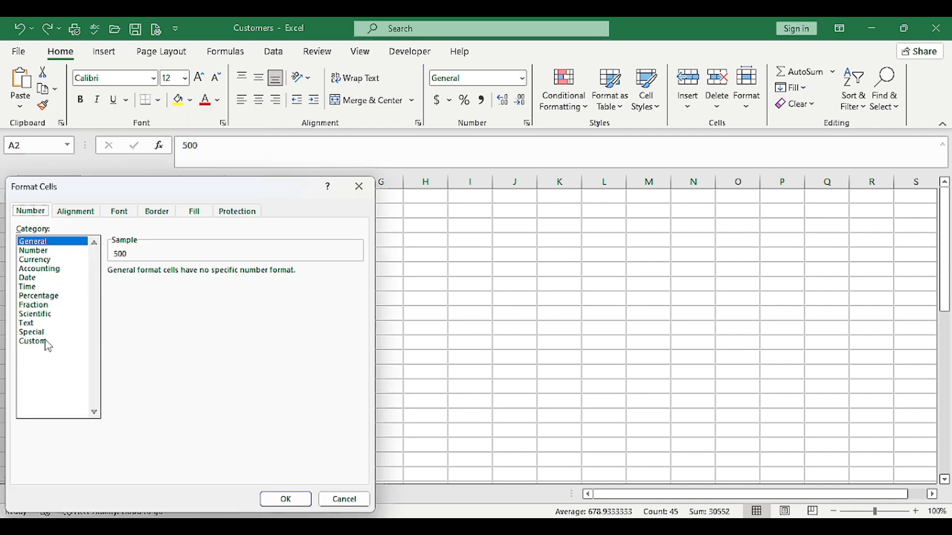
{"action": "left_click", "coordinate": [33, 342]}
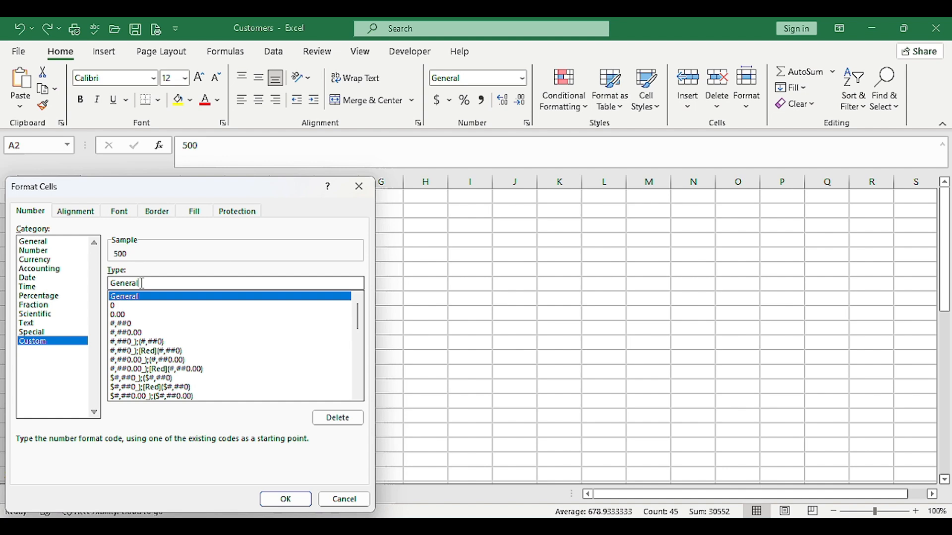
{"action": "key", "text": "BackSpace"}
{"action": "key", "text": "BackSpace"}
{"action": "key", "text": "BackSpace"}
{"action": "key", "text": "BackSpace"}
{"action": "key", "text": "BackSpace"}
{"action": "key", "text": "BackSpace"}
{"action": "key", "text": "BackSpace"}
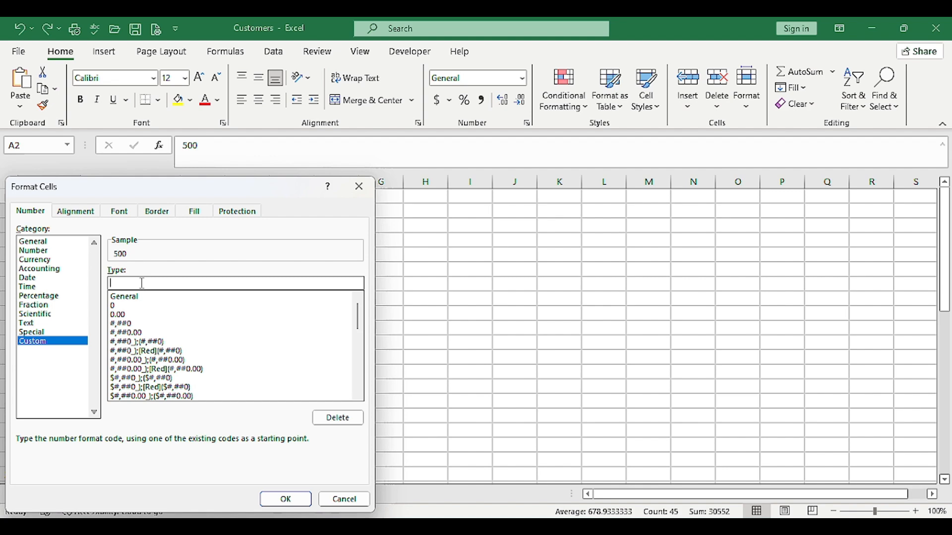
{"action": "type", "text": "0000"}
{"action": "left_click", "coordinate": [284, 501]}
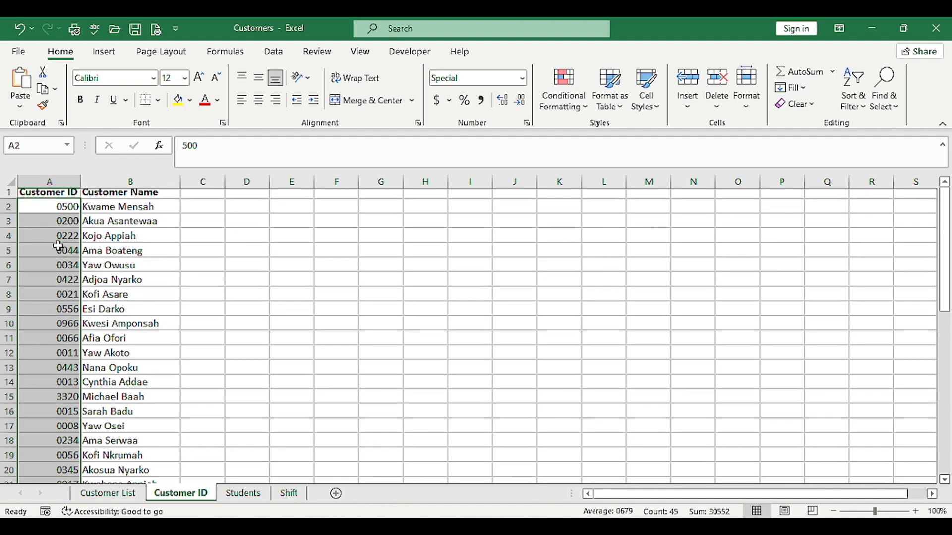
{"action": "scroll", "coordinate": [62, 308], "scroll_direction": "down", "scroll_amount": 1}
{"action": "scroll", "coordinate": [66, 339], "scroll_direction": "down", "scroll_amount": 1}
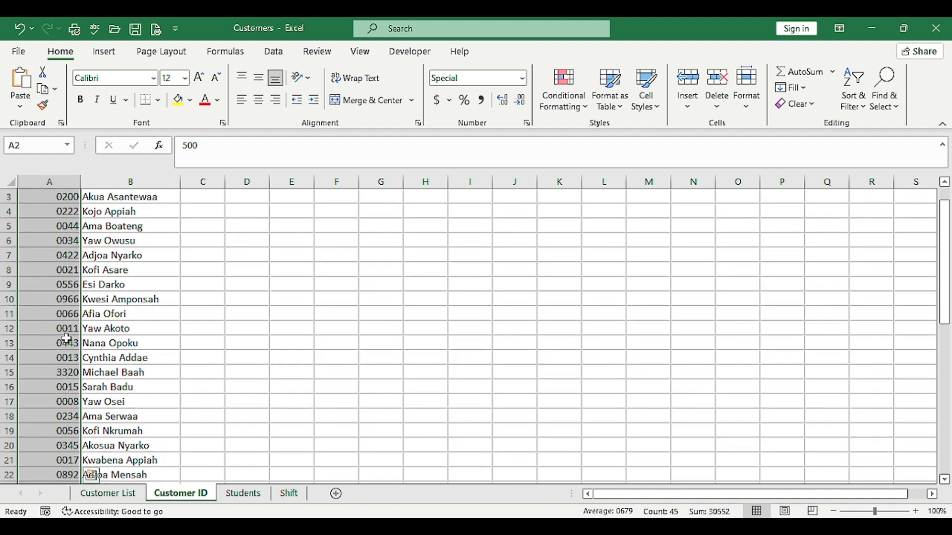
Look over the formatted values in the Customer ID column down to the last entry in row 46
{"action": "left_click", "coordinate": [66, 373]}
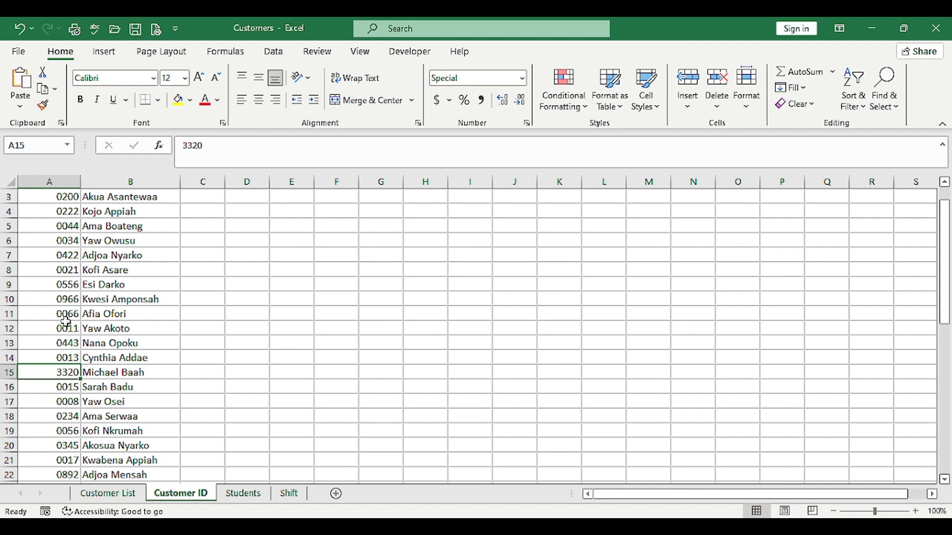
{"action": "scroll", "coordinate": [66, 323], "scroll_direction": "up", "scroll_amount": 1}
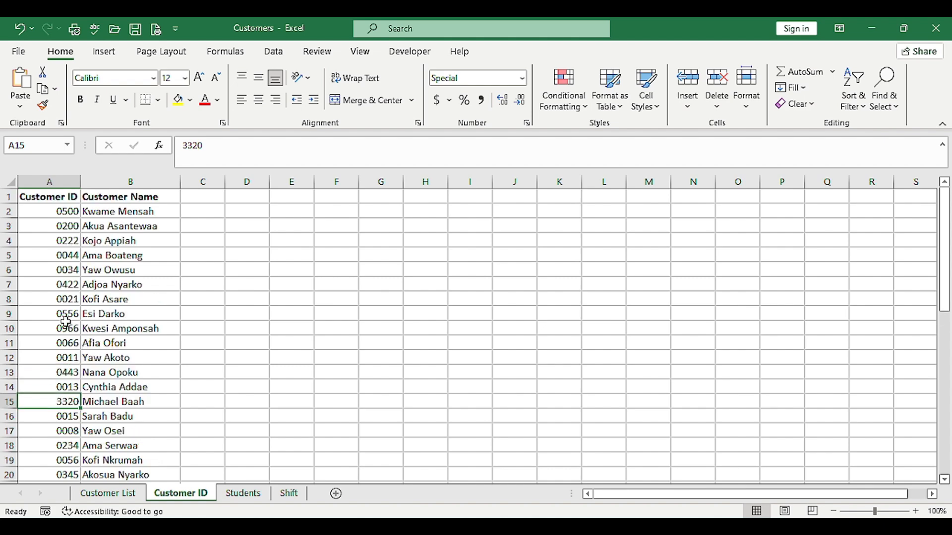
{"action": "scroll", "coordinate": [66, 323], "scroll_direction": "down", "scroll_amount": 2}
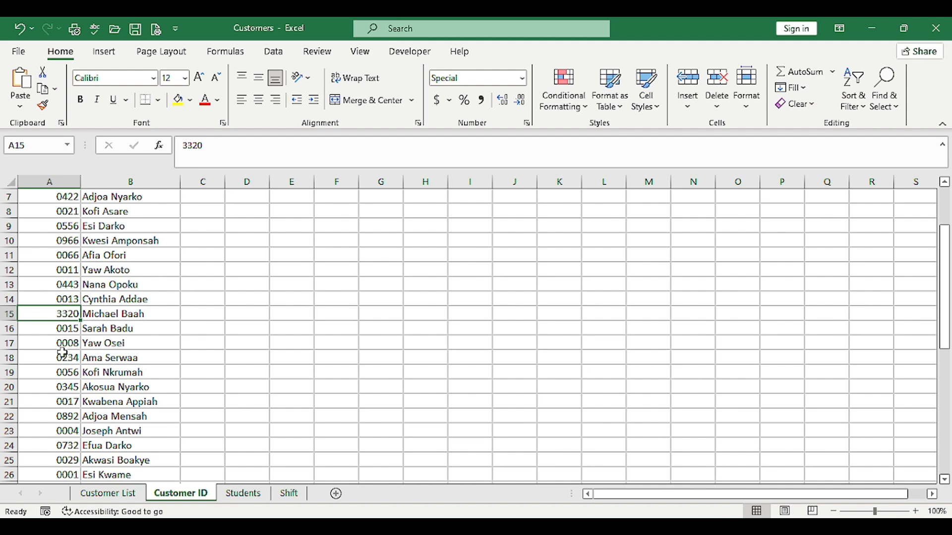
{"action": "scroll", "coordinate": [62, 353], "scroll_direction": "down", "scroll_amount": 3}
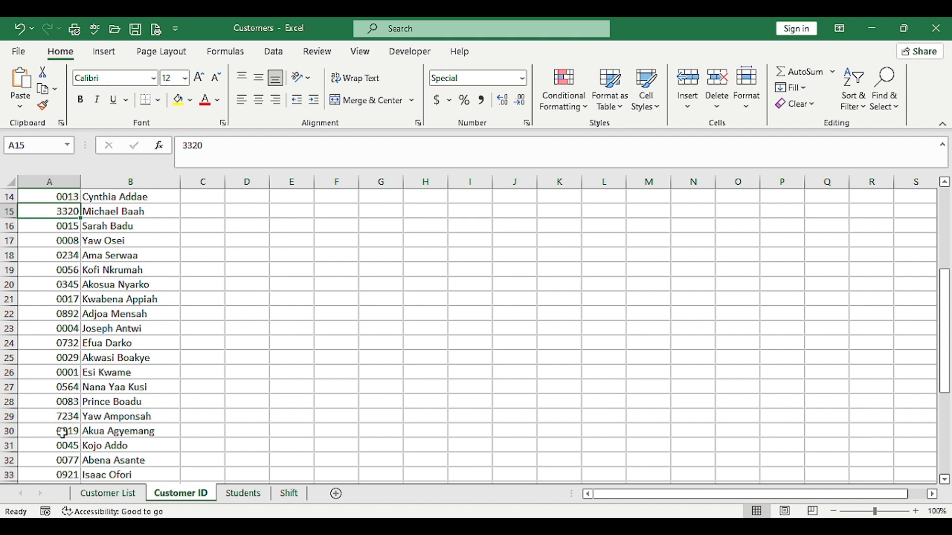
{"action": "scroll", "coordinate": [62, 433], "scroll_direction": "down", "scroll_amount": 1}
{"action": "scroll", "coordinate": [63, 433], "scroll_direction": "down", "scroll_amount": 1}
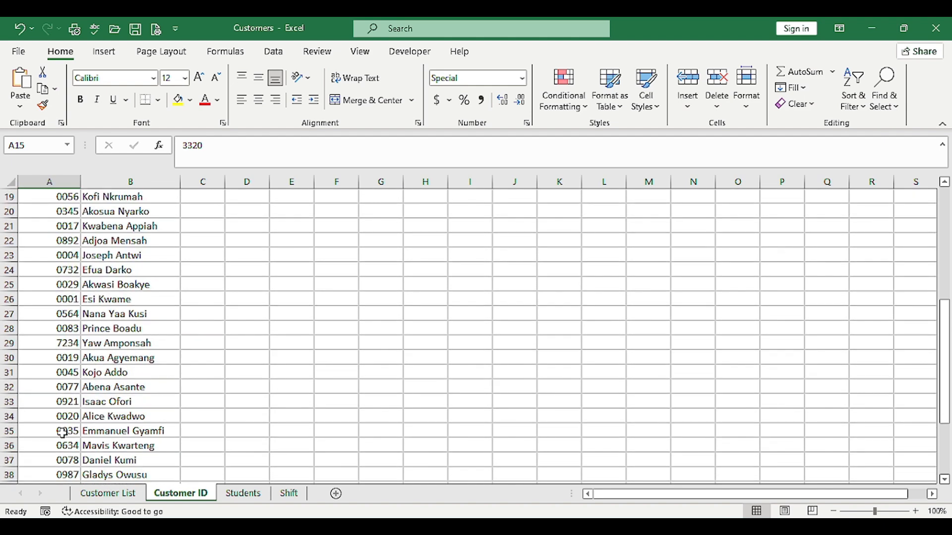
{"action": "scroll", "coordinate": [63, 432], "scroll_direction": "down", "scroll_amount": 3}
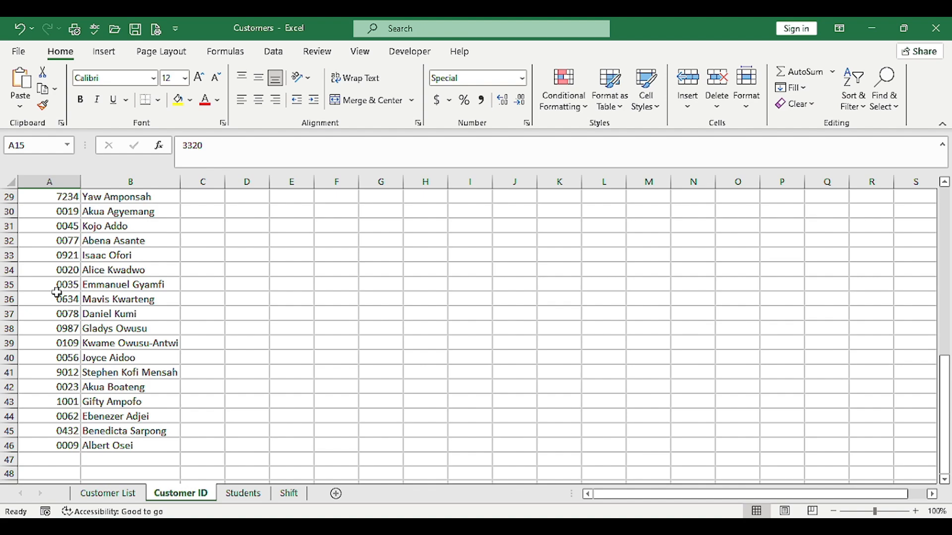
{"action": "scroll", "coordinate": [57, 293], "scroll_direction": "up", "scroll_amount": 1}
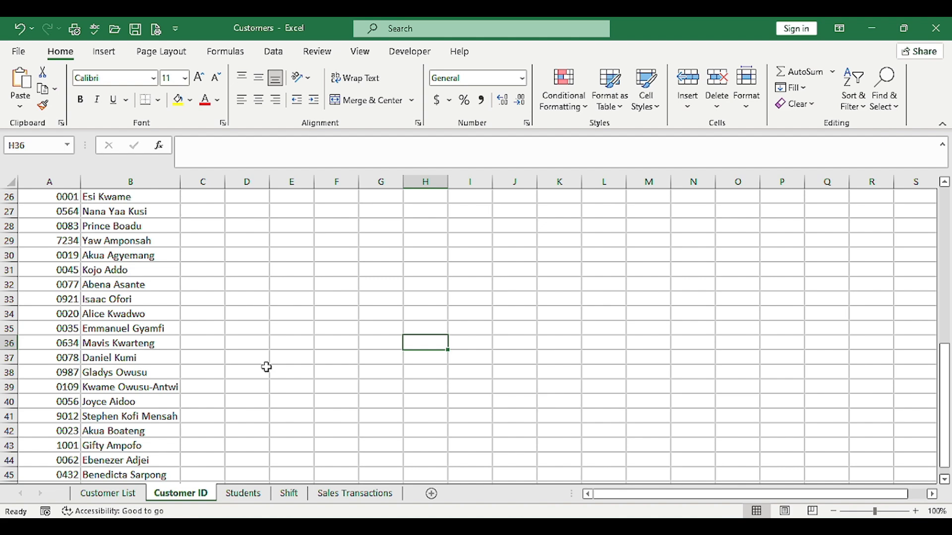
On the Students sheet, apply the custom number format dd/mm/yyyy to the Date of Birth values in B2:B11
{"action": "left_click", "coordinate": [250, 494]}
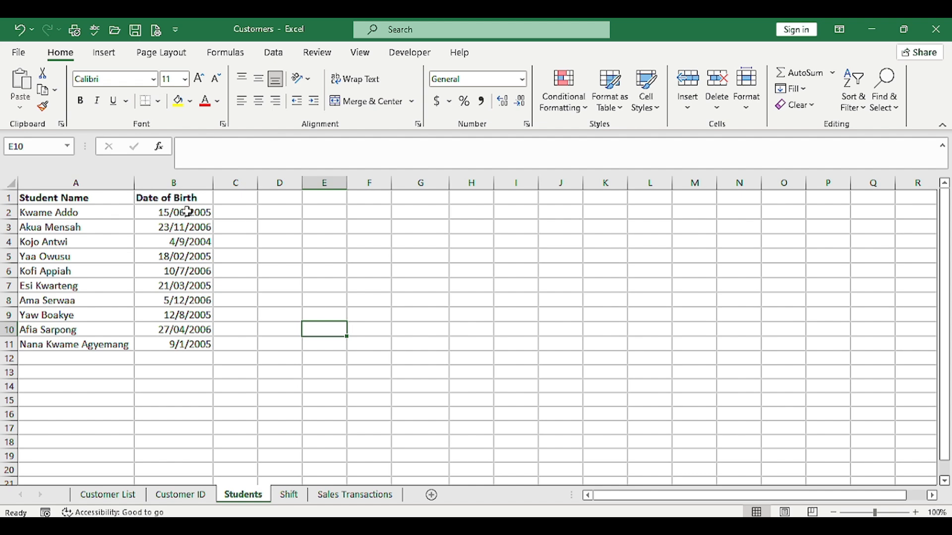
{"action": "left_click_drag", "start_coordinate": [187, 212], "coordinate": [183, 347]}
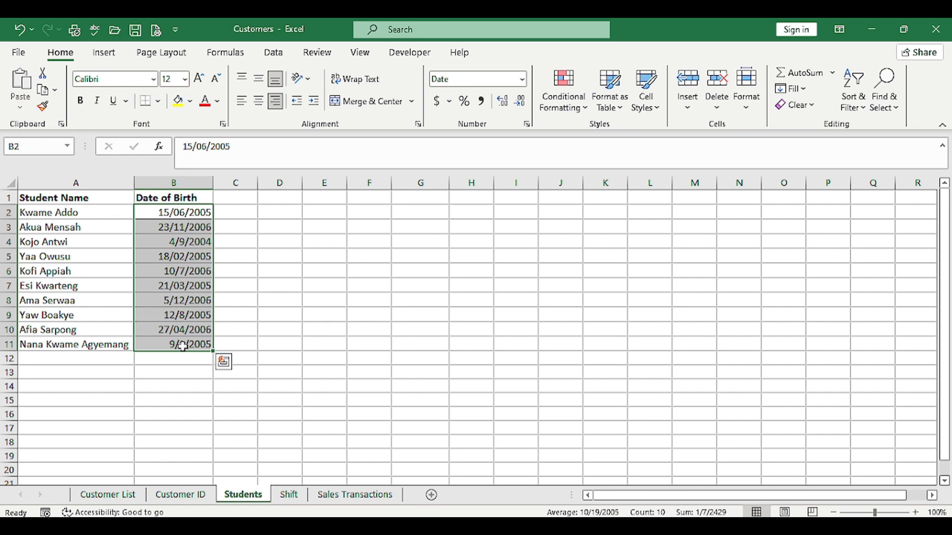
{"action": "right_click", "coordinate": [176, 301]}
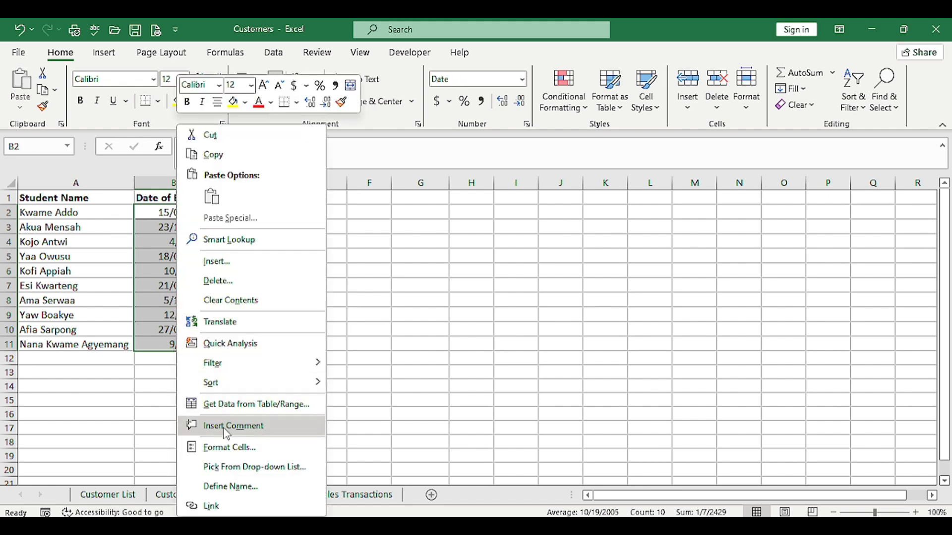
{"action": "left_click", "coordinate": [225, 447]}
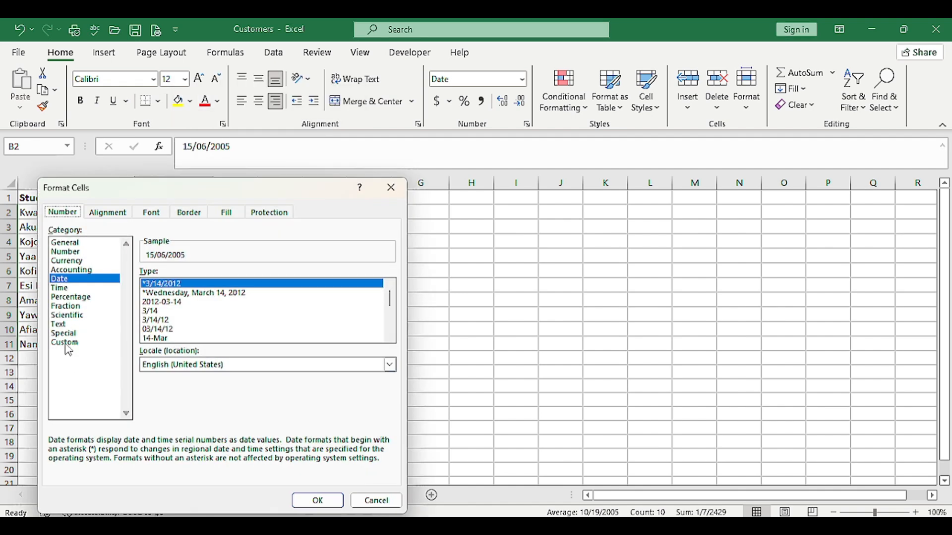
{"action": "left_click", "coordinate": [69, 347]}
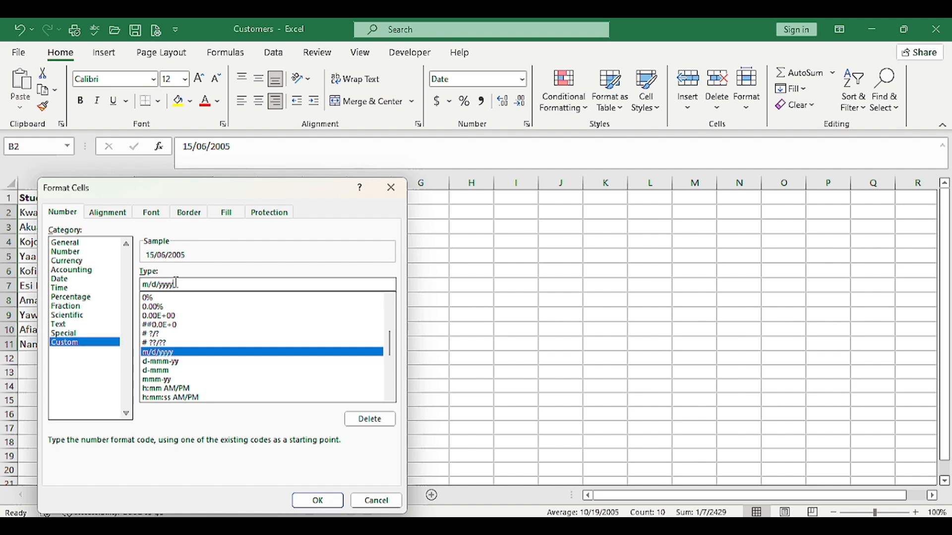
{"action": "key", "text": "BackSpace"}
{"action": "key", "text": "BackSpace"}
{"action": "key", "text": "BackSpace"}
{"action": "key", "text": "BackSpace"}
{"action": "key", "text": "BackSpace"}
{"action": "key", "text": "BackSpace"}
{"action": "key", "text": "BackSpace"}
{"action": "key", "text": "BackSpace"}
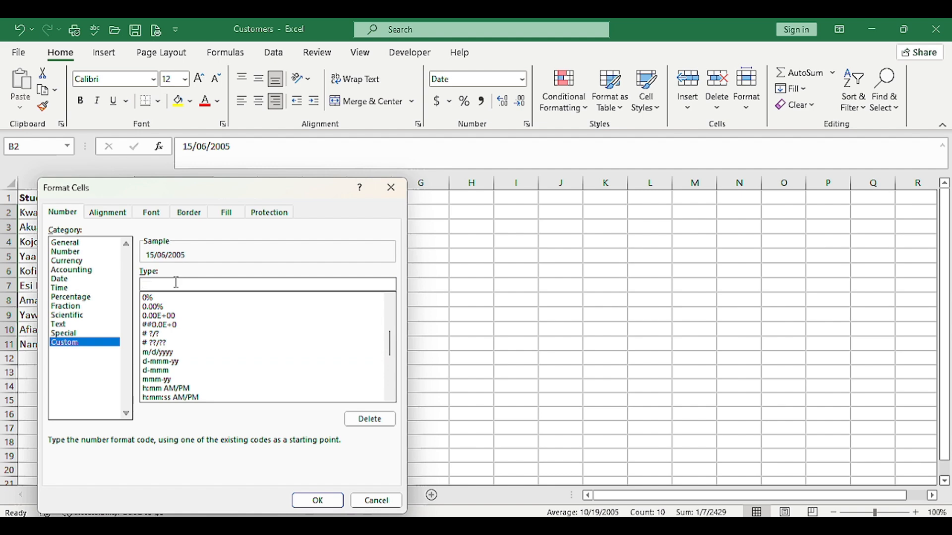
{"action": "type", "text": "dd"}
{"action": "type", "text": "/mm"}
{"action": "type", "text": "/yyyy"}
{"action": "left_click", "coordinate": [317, 501]}
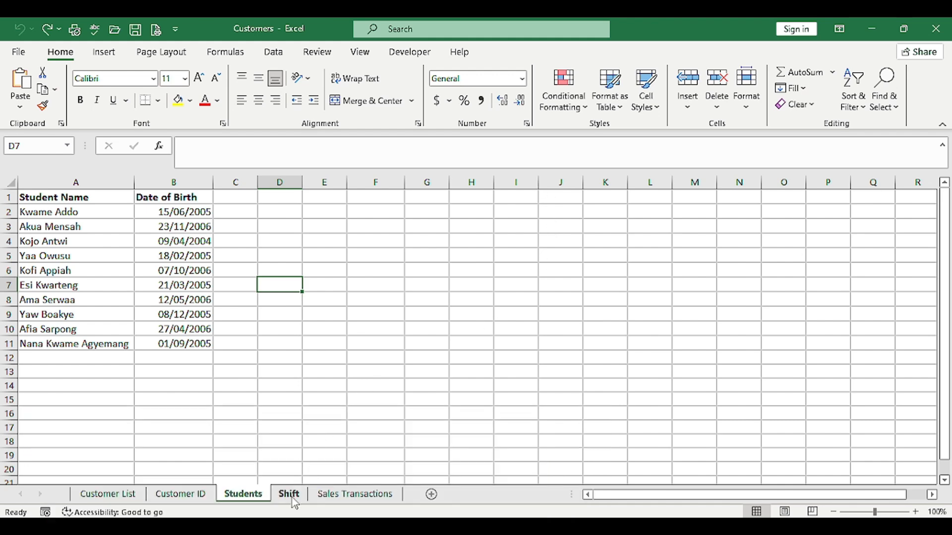
On the Shift sheet, apply the custom number format h:mm AM/PM to the Shift Start times in B2:B11
{"action": "left_click", "coordinate": [290, 494]}
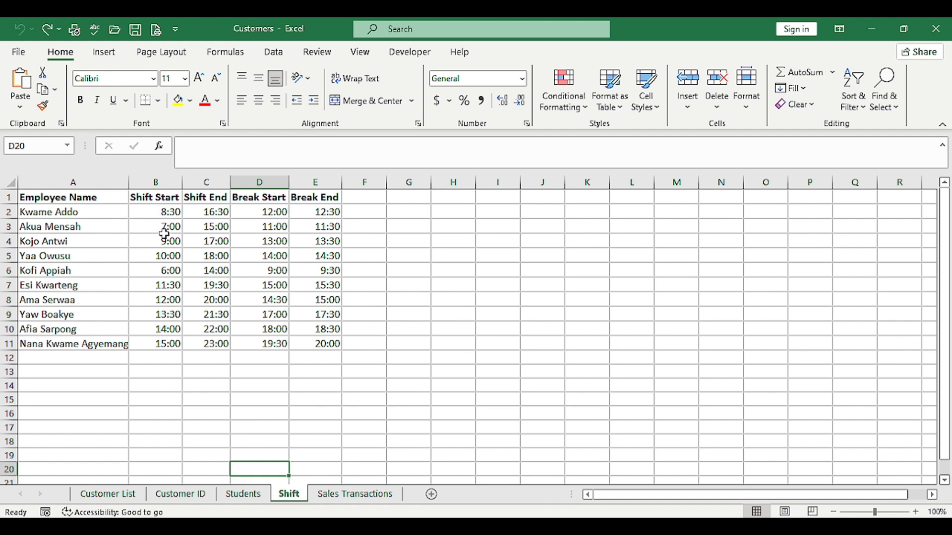
{"action": "left_click", "coordinate": [154, 211]}
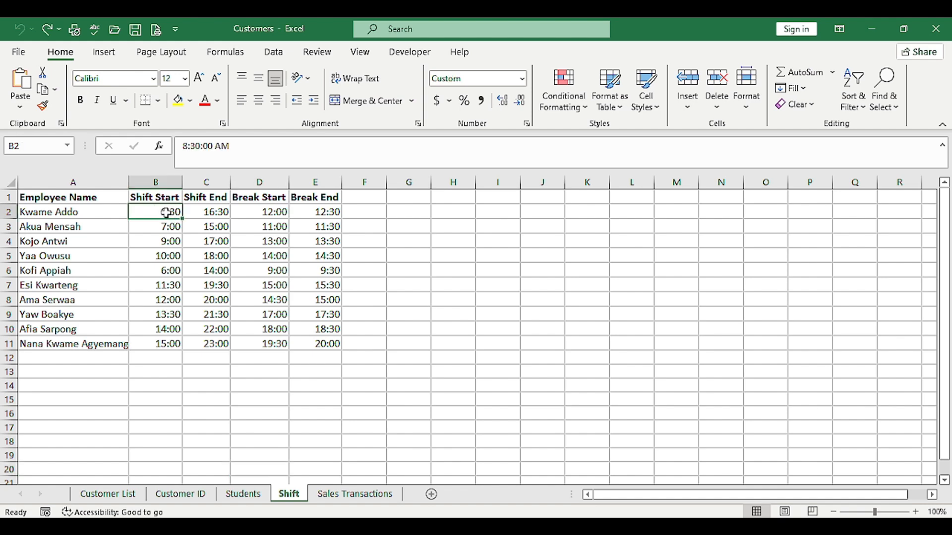
{"action": "left_click_drag", "start_coordinate": [144, 210], "coordinate": [166, 342]}
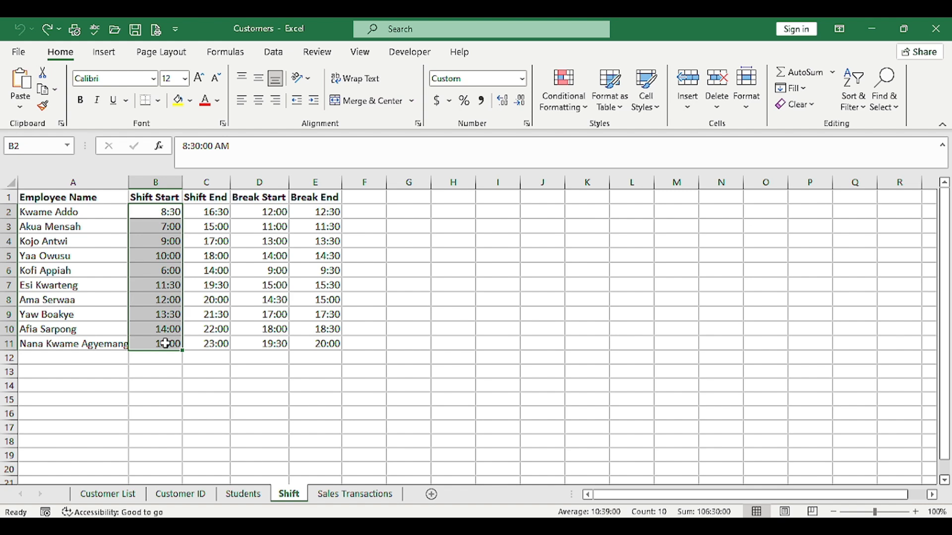
{"action": "right_click", "coordinate": [157, 291]}
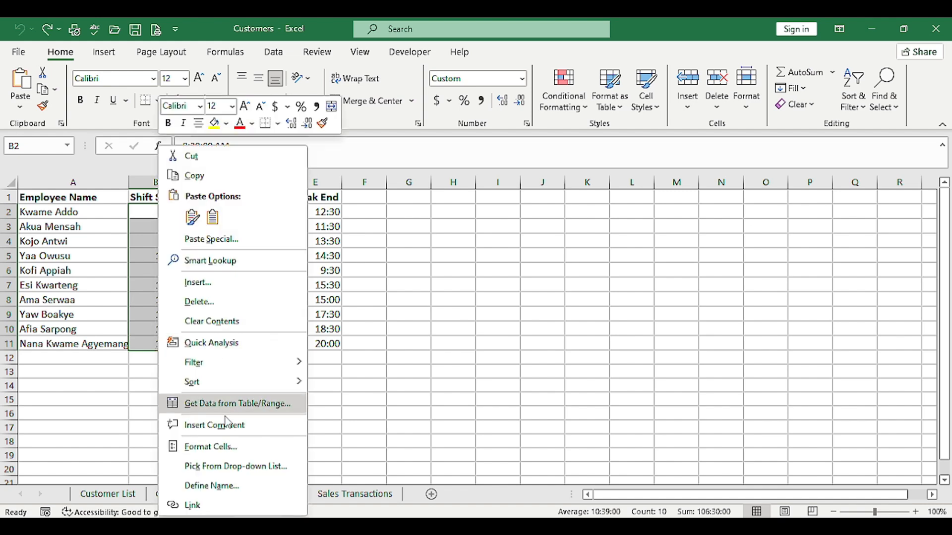
{"action": "left_click", "coordinate": [217, 445]}
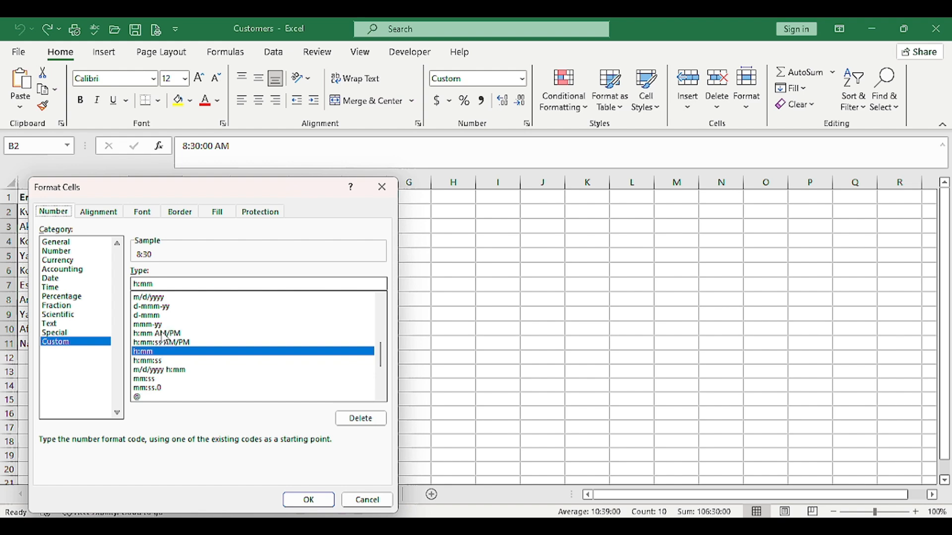
{"action": "left_click", "coordinate": [162, 334]}
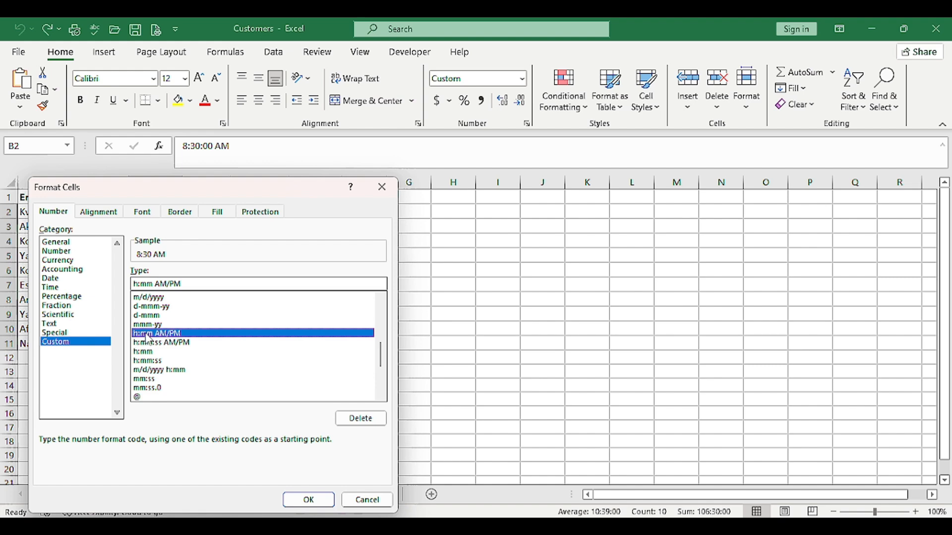
{"action": "left_click", "coordinate": [308, 499]}
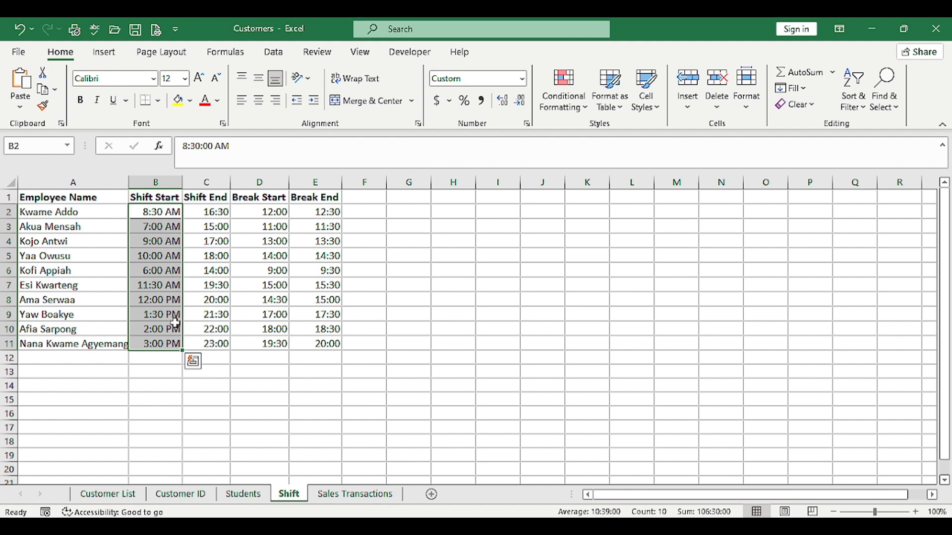
Apply the custom number format HH:MM AM/PM to the Shift End times in C2:C11
{"action": "left_click", "coordinate": [207, 212]}
{"action": "left_click_drag", "start_coordinate": [206, 295], "coordinate": [206, 344]}
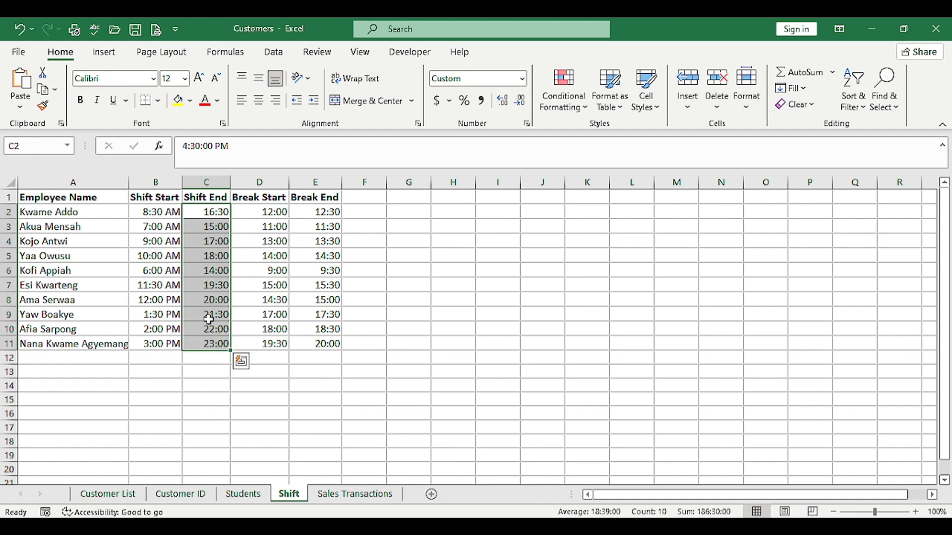
{"action": "right_click", "coordinate": [208, 320]}
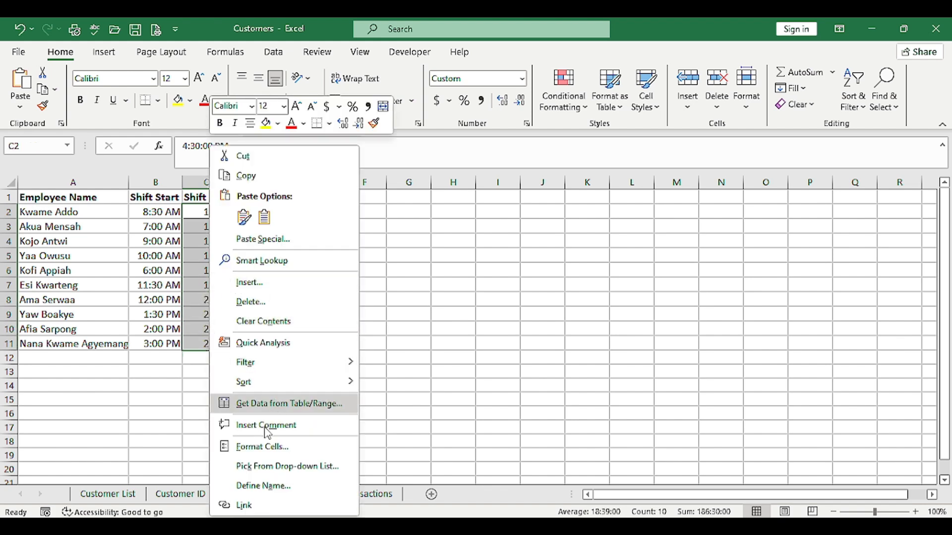
{"action": "left_click", "coordinate": [264, 446]}
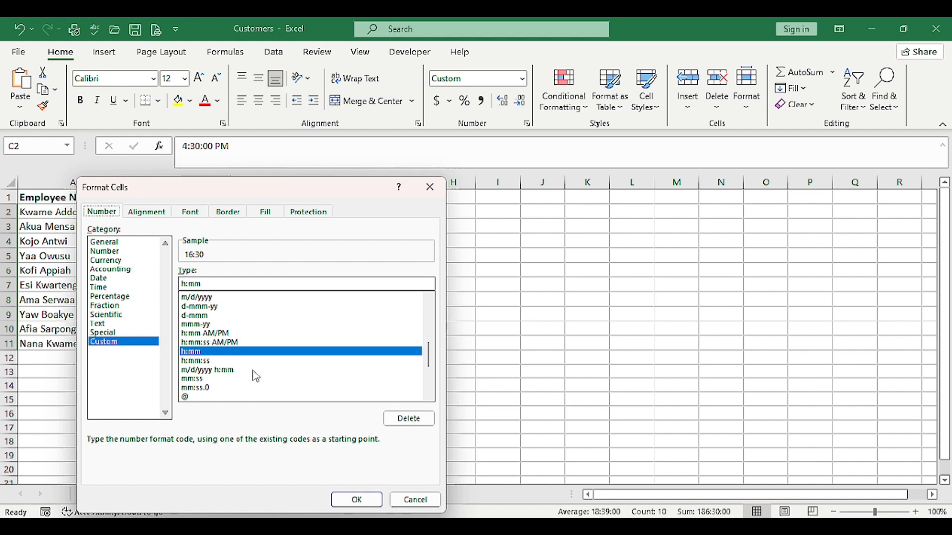
{"action": "left_click", "coordinate": [207, 286]}
{"action": "key", "text": "BackSpace"}
{"action": "key", "text": "BackSpace"}
{"action": "key", "text": "BackSpace"}
{"action": "key", "text": "BackSpace"}
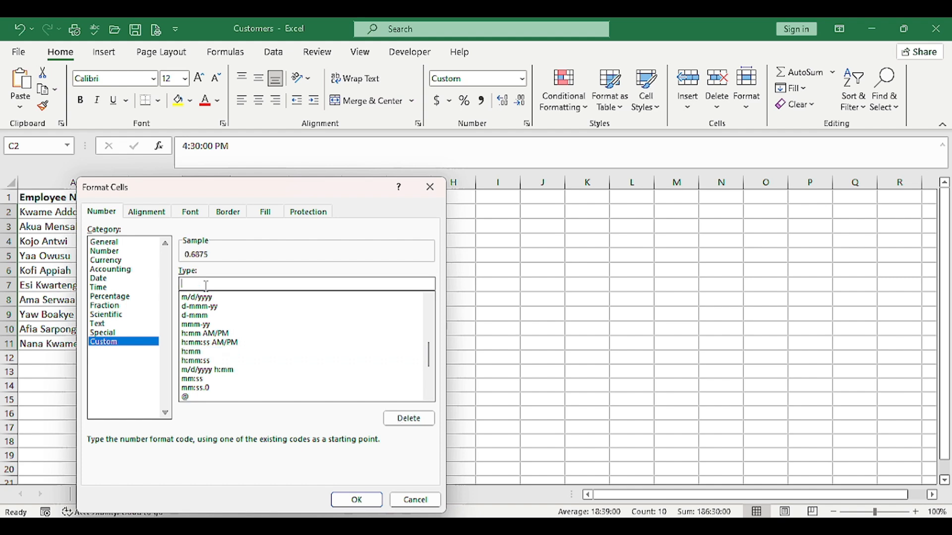
{"action": "type", "text": "H"}
{"action": "type", "text": "H:MM AM"}
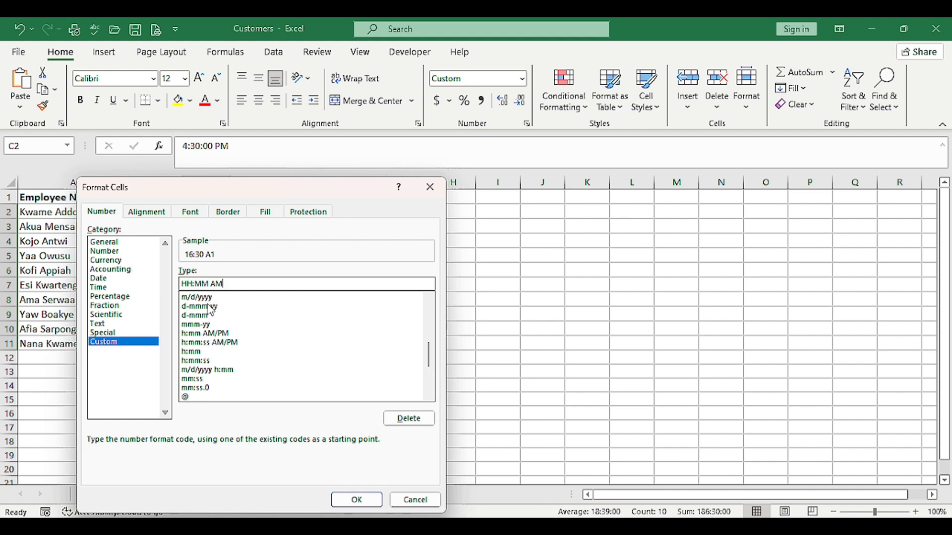
{"action": "type", "text": "/PM"}
{"action": "left_click", "coordinate": [356, 500]}
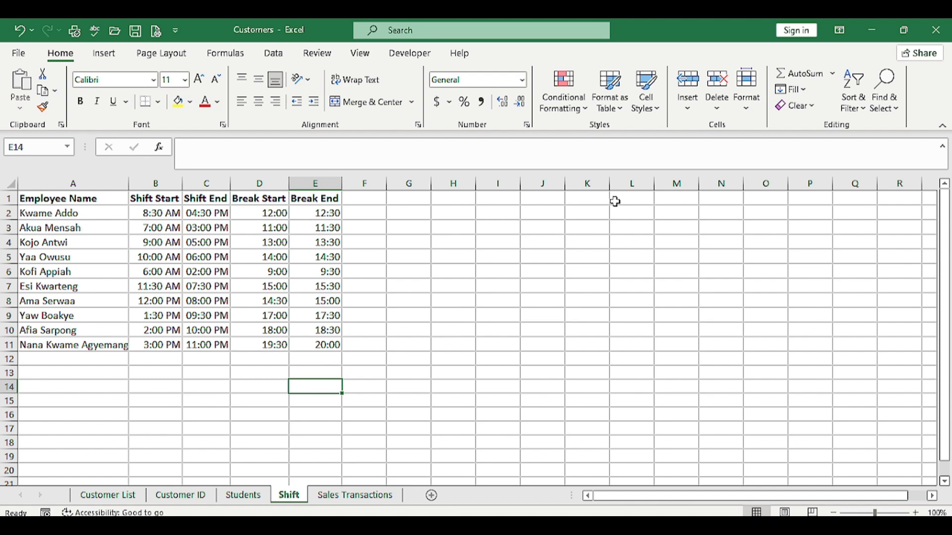
On the Sales Transactions sheet, format the Sales Figures in B2:B11 as Number with 0 decimal places and the 1000 separator
{"action": "left_click", "coordinate": [356, 496]}
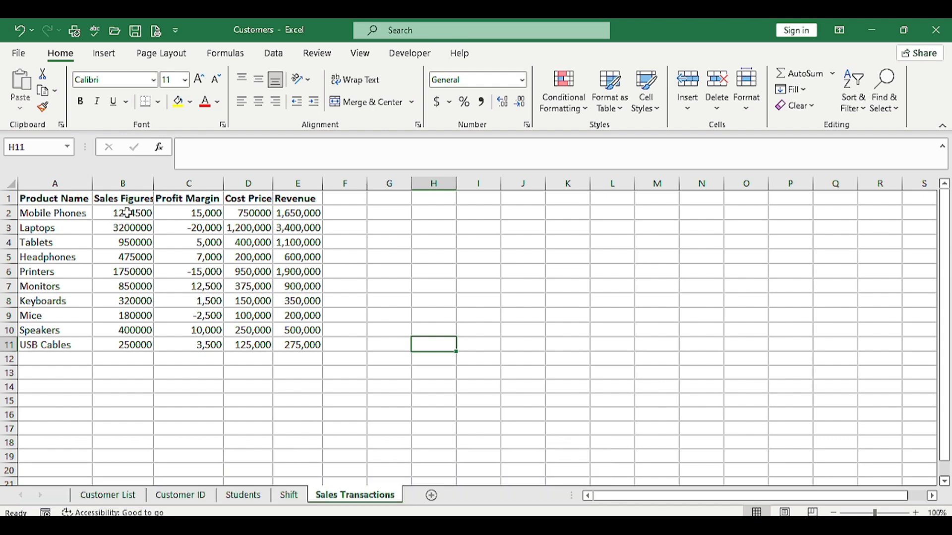
{"action": "left_click_drag", "start_coordinate": [128, 213], "coordinate": [127, 345]}
{"action": "right_click", "coordinate": [132, 284]}
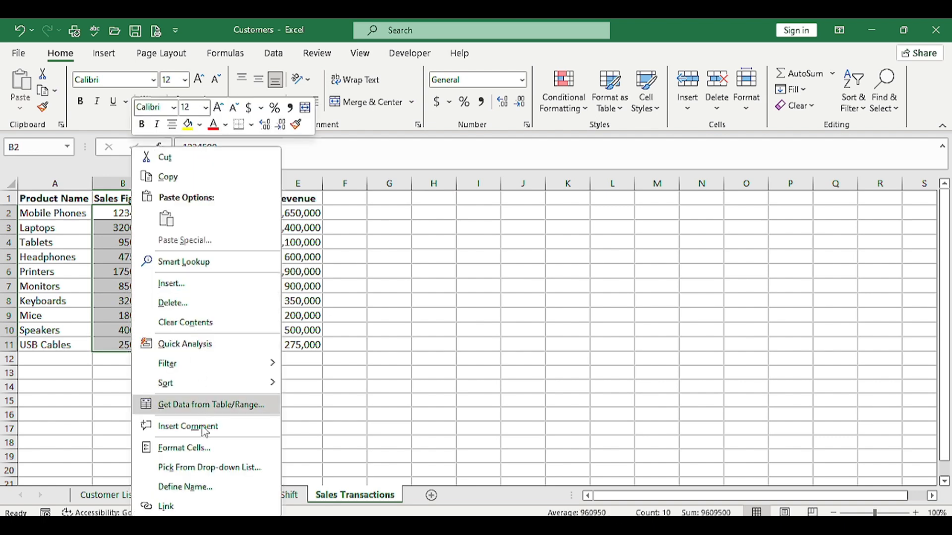
{"action": "left_click", "coordinate": [199, 448]}
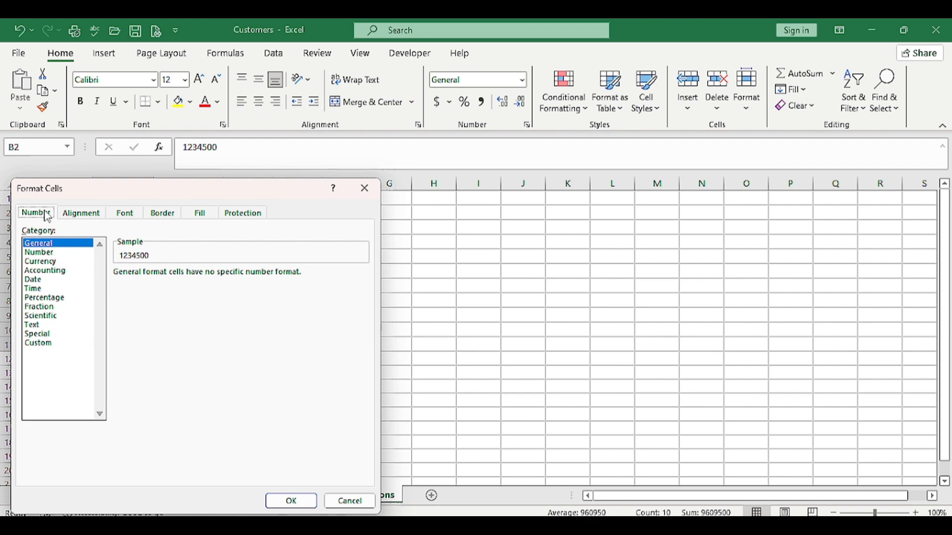
{"action": "left_click", "coordinate": [44, 253]}
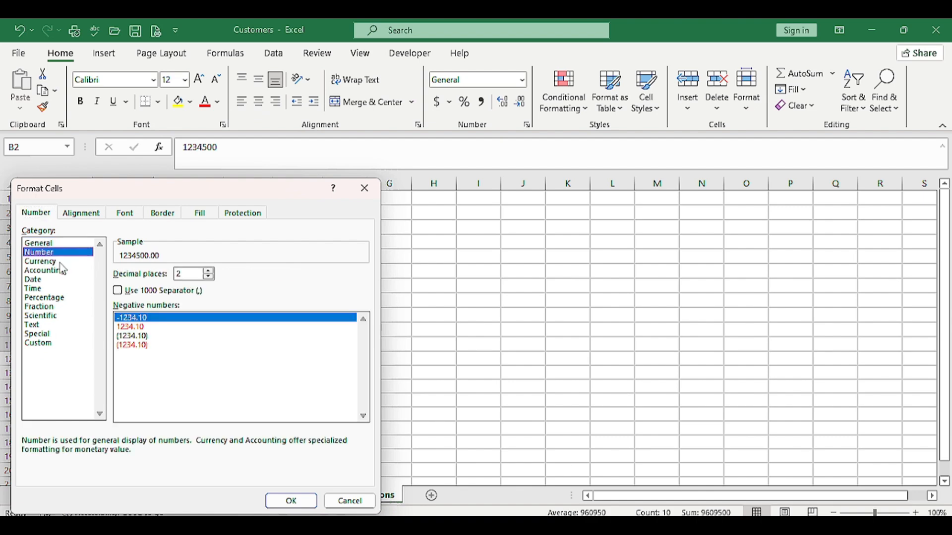
{"action": "left_click", "coordinate": [208, 278]}
{"action": "left_click", "coordinate": [209, 279]}
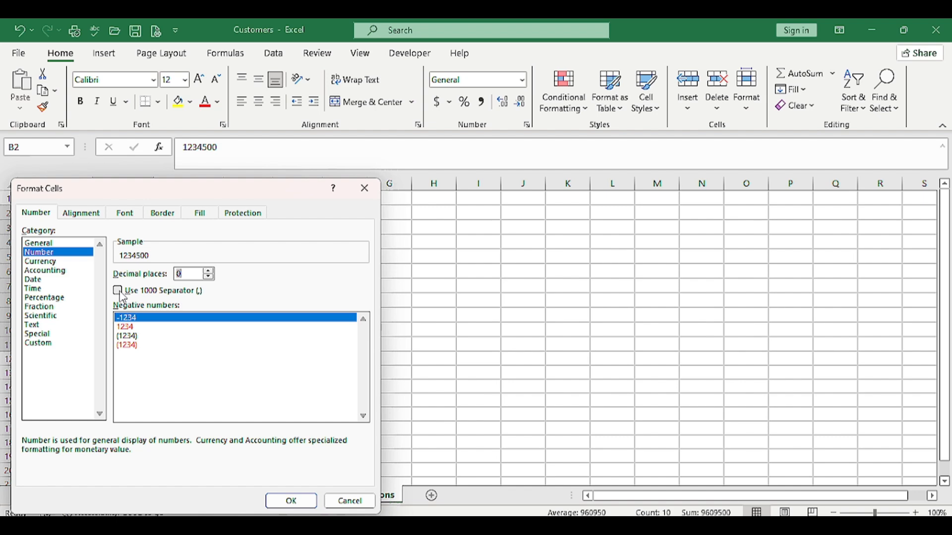
{"action": "left_click", "coordinate": [119, 292]}
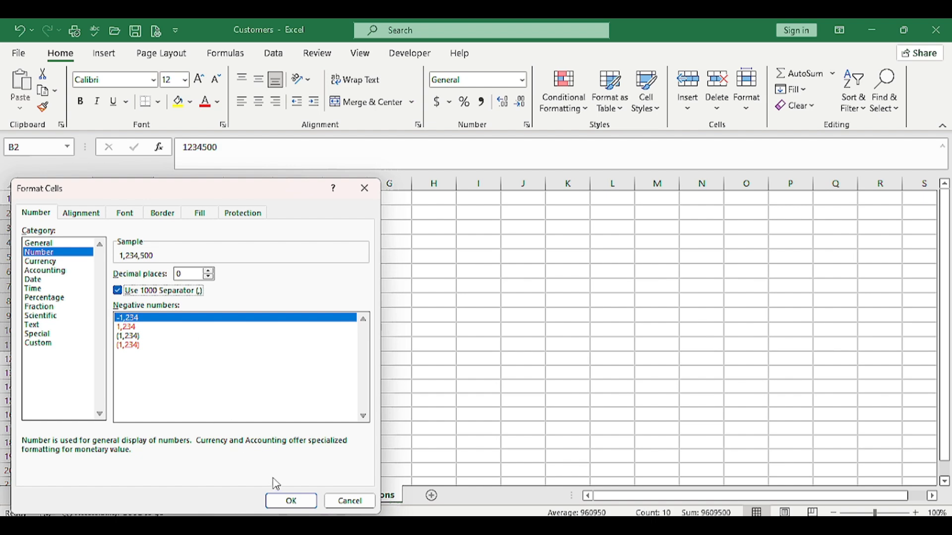
{"action": "left_click", "coordinate": [291, 502]}
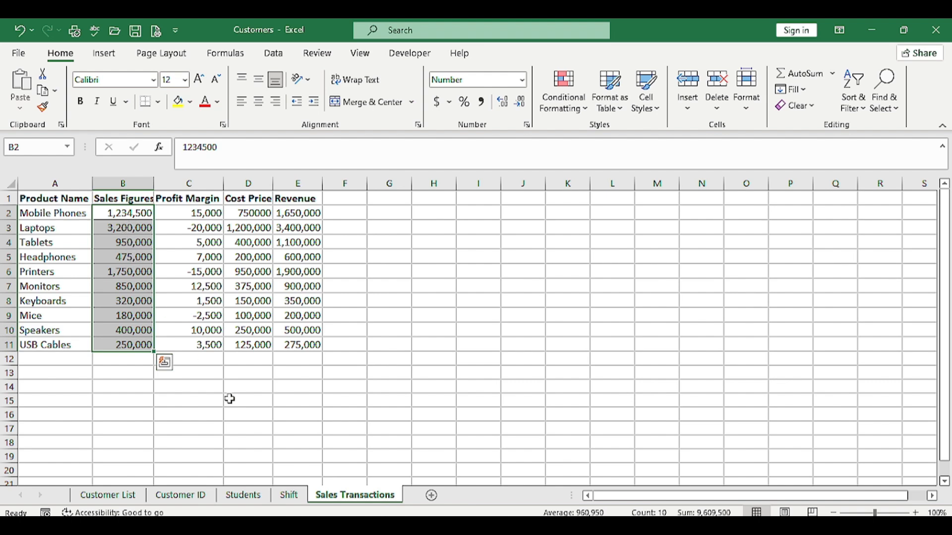
{"action": "key", "text": "ctrl+z"}
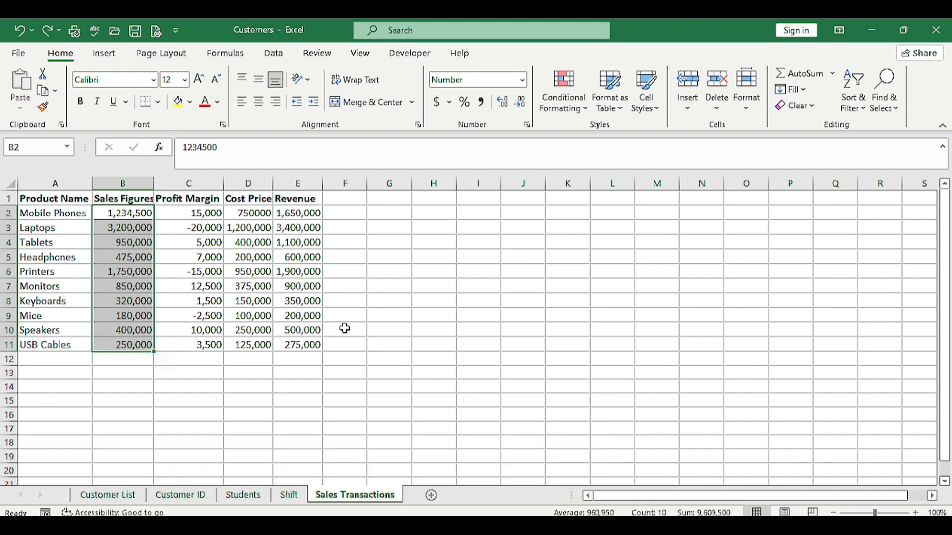
Format the Cost Price values in D2:D11 as Currency with 2 decimal places and the GHC symbol
{"action": "left_click", "coordinate": [248, 215]}
{"action": "left_click_drag", "start_coordinate": [248, 216], "coordinate": [247, 346]}
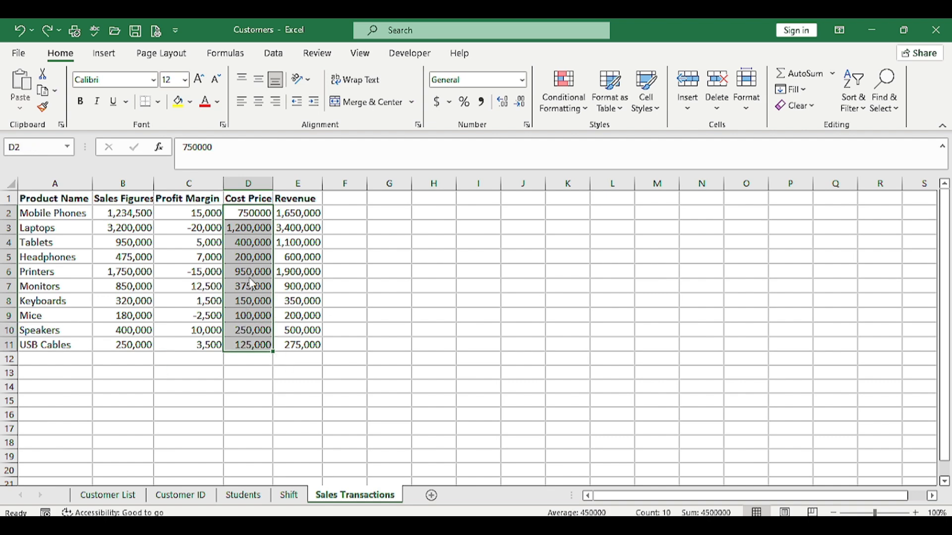
{"action": "right_click", "coordinate": [249, 277]}
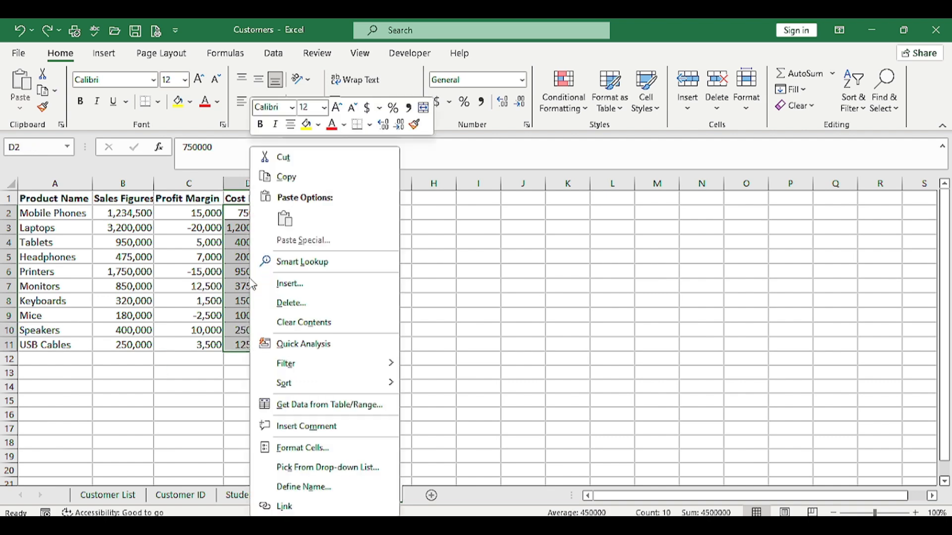
{"action": "left_click", "coordinate": [308, 448]}
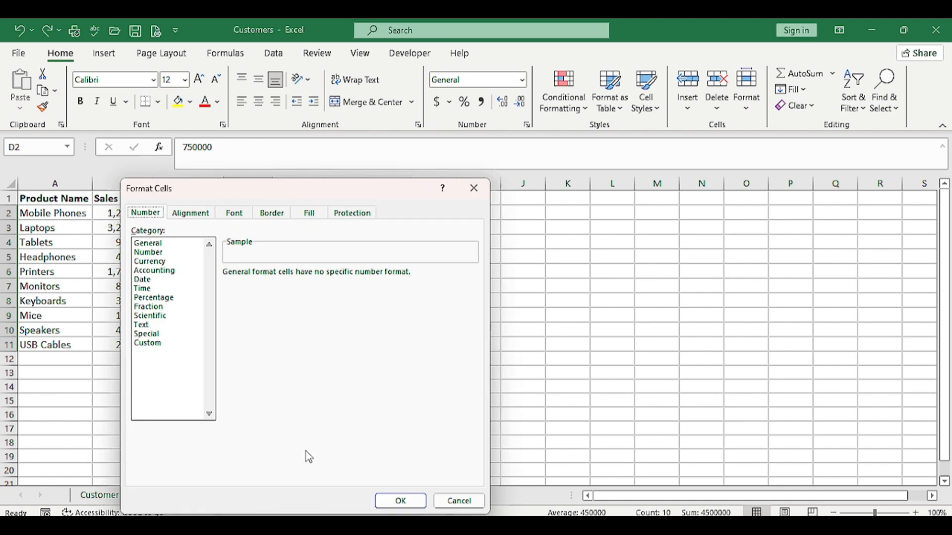
{"action": "left_click", "coordinate": [148, 261]}
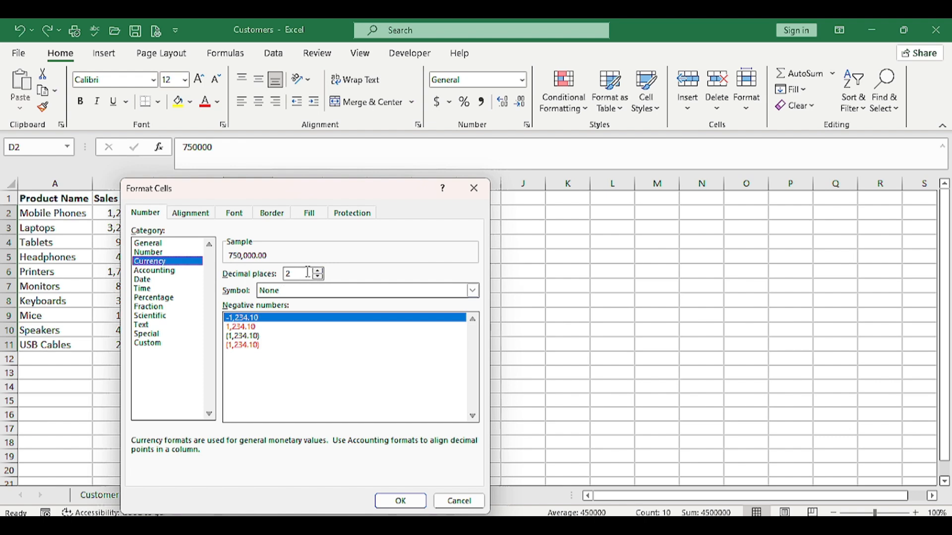
{"action": "left_click", "coordinate": [345, 291]}
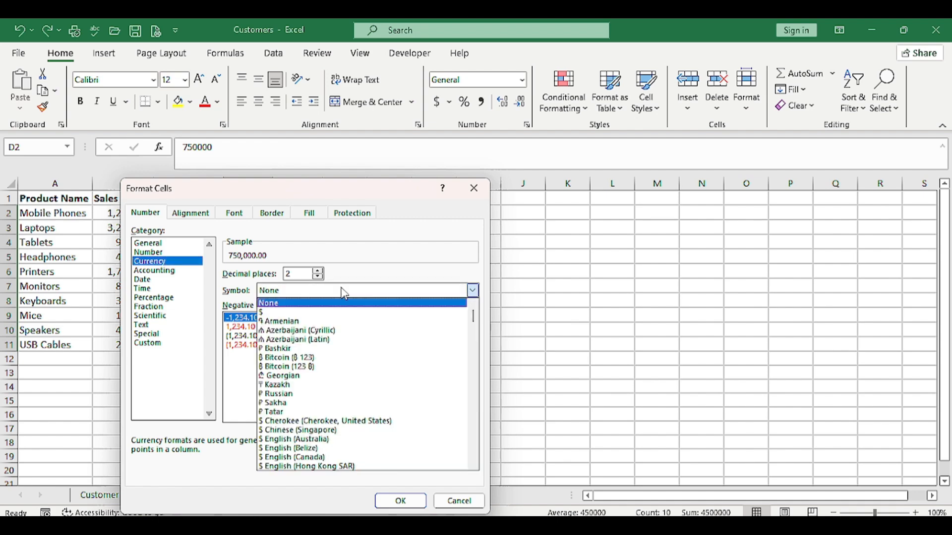
{"action": "type", "text": "gh"}
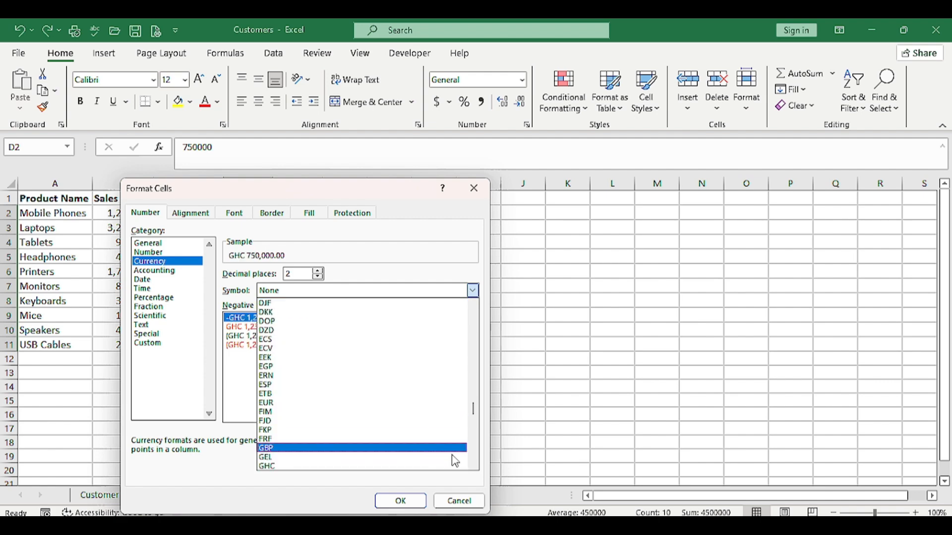
{"action": "left_click", "coordinate": [475, 468]}
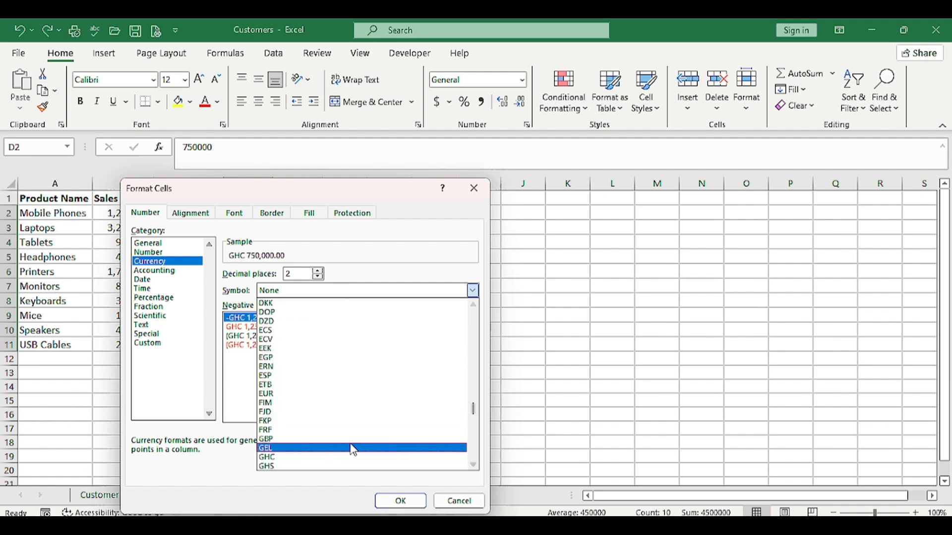
{"action": "left_click", "coordinate": [293, 457]}
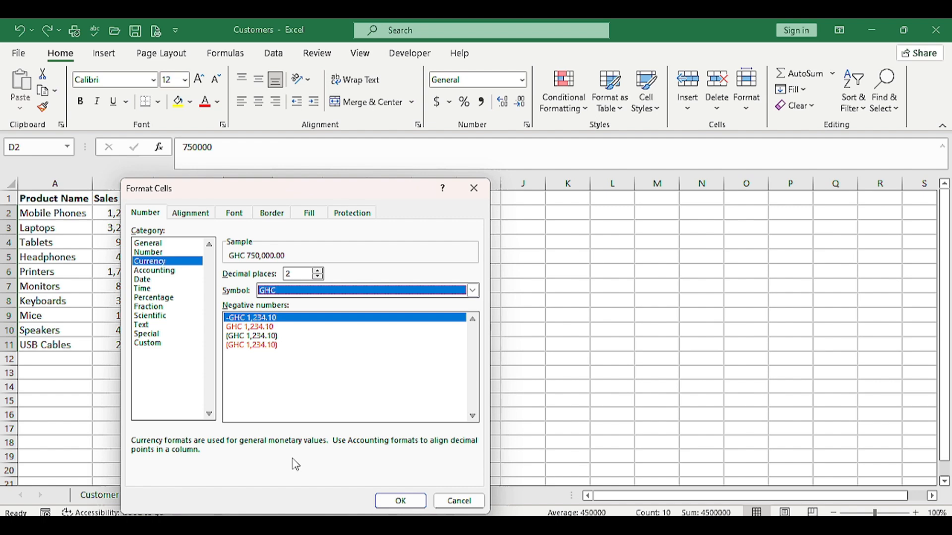
{"action": "left_click", "coordinate": [389, 503]}
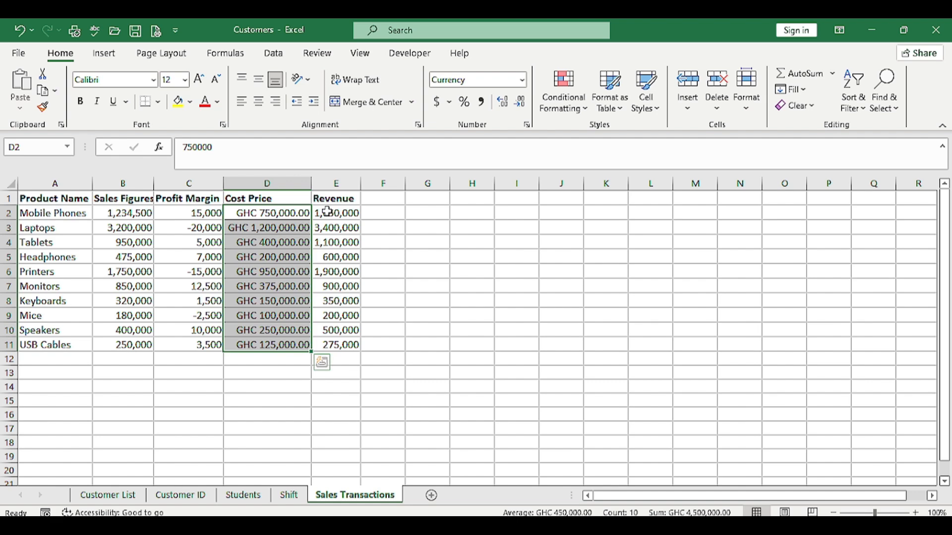
Format the Revenue values in E2:E11 as Currency with 2 decimal places and the GHC symbol
{"action": "left_click_drag", "start_coordinate": [332, 214], "coordinate": [342, 346]}
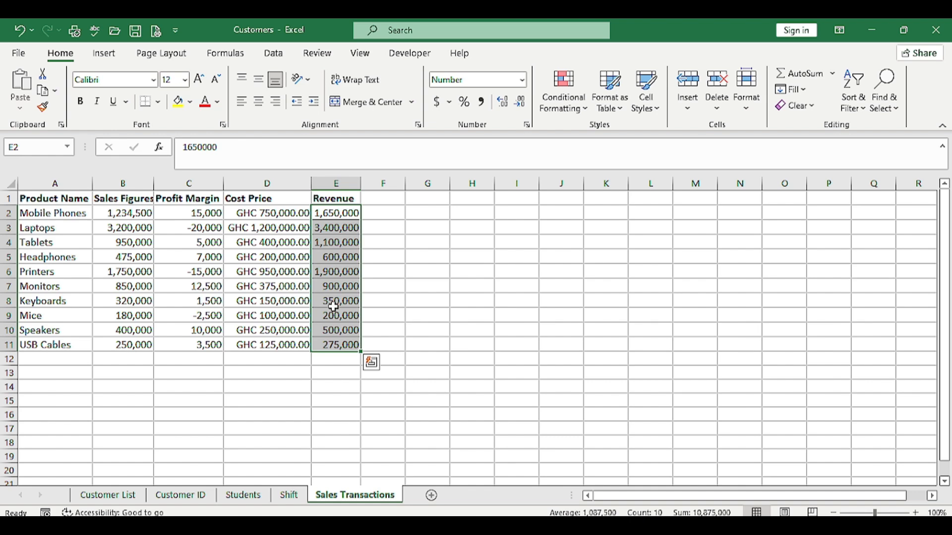
{"action": "right_click", "coordinate": [333, 307]}
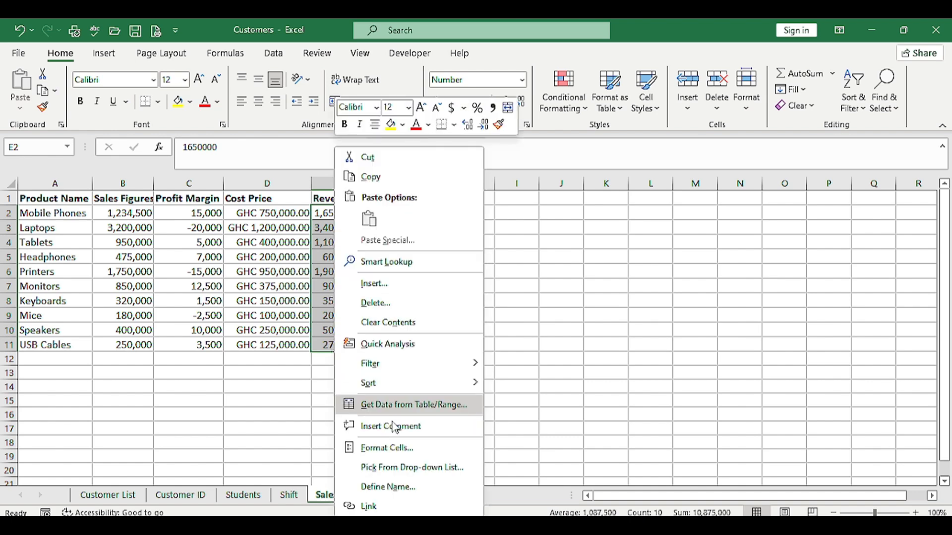
{"action": "left_click", "coordinate": [387, 449]}
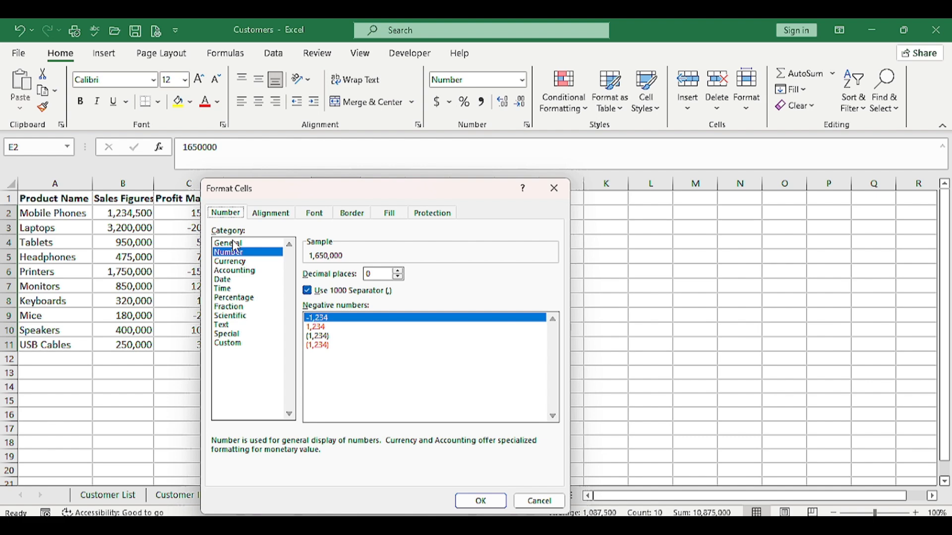
{"action": "left_click", "coordinate": [231, 261]}
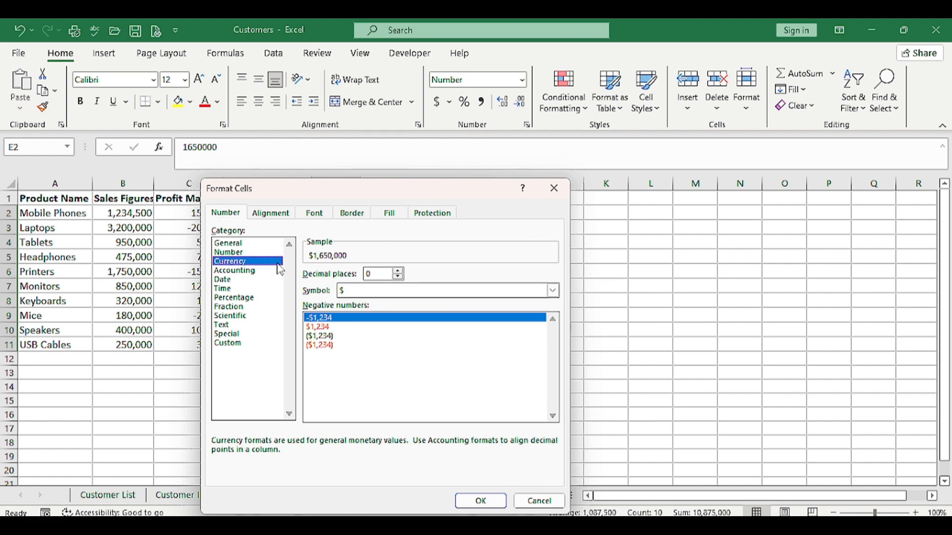
{"action": "left_click", "coordinate": [398, 271]}
{"action": "left_click", "coordinate": [399, 271]}
{"action": "left_click", "coordinate": [426, 292]}
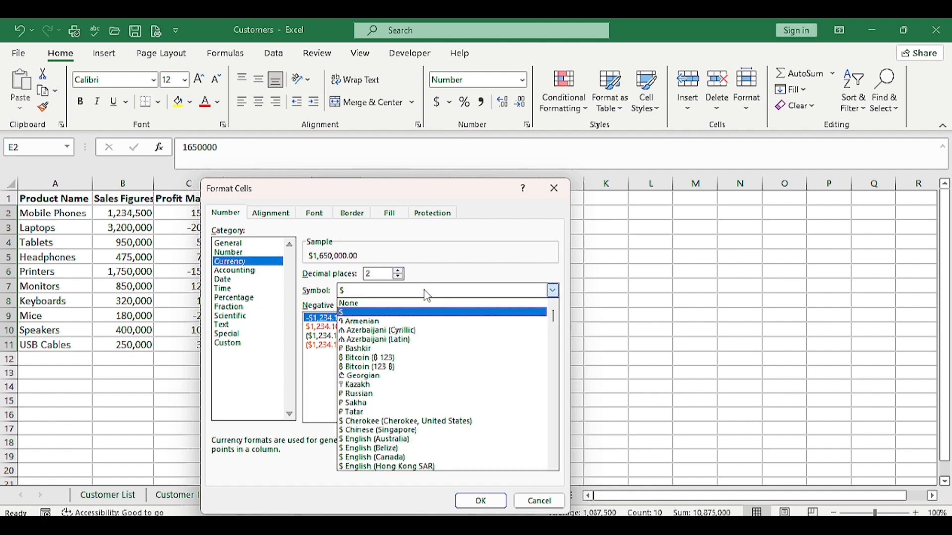
{"action": "scroll", "coordinate": [385, 444], "scroll_direction": "down", "scroll_amount": 15}
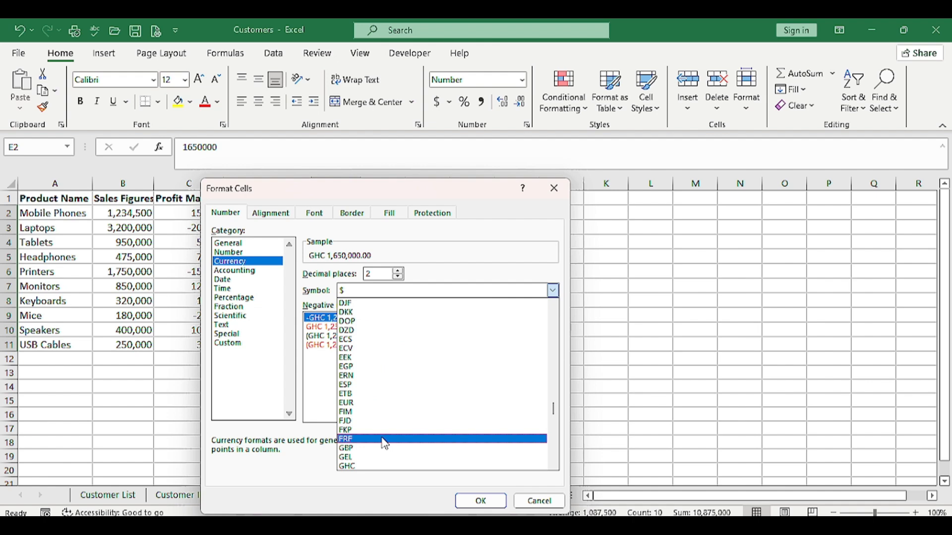
{"action": "left_click", "coordinate": [377, 467]}
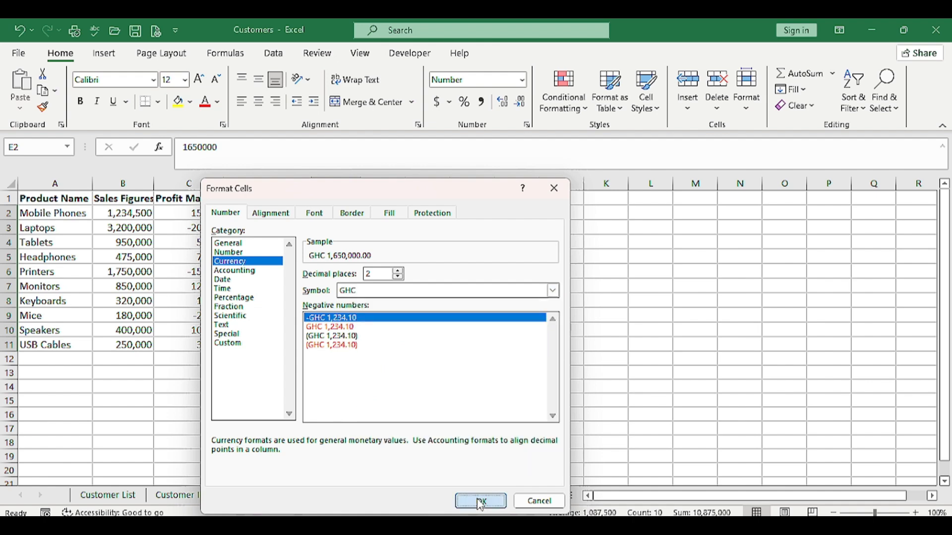
{"action": "left_click", "coordinate": [481, 501]}
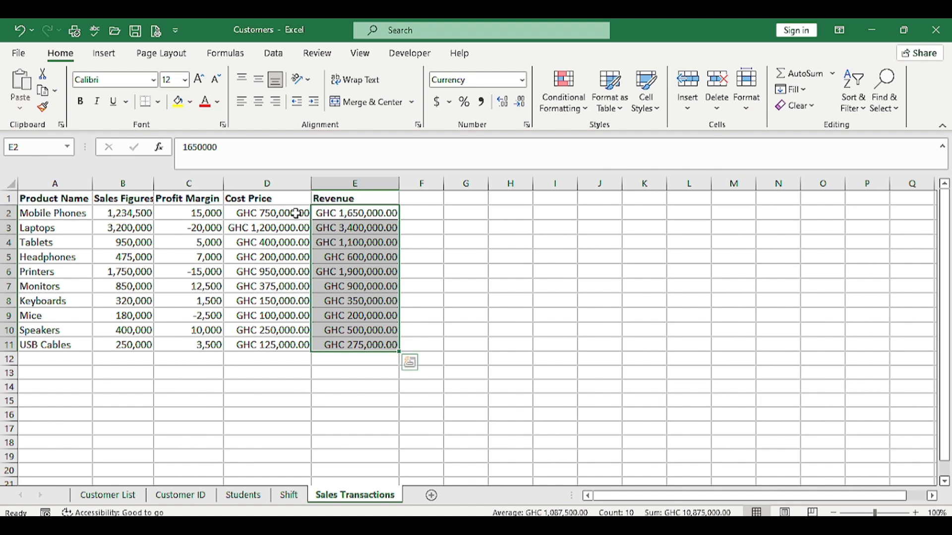
{"action": "left_click", "coordinate": [427, 285]}
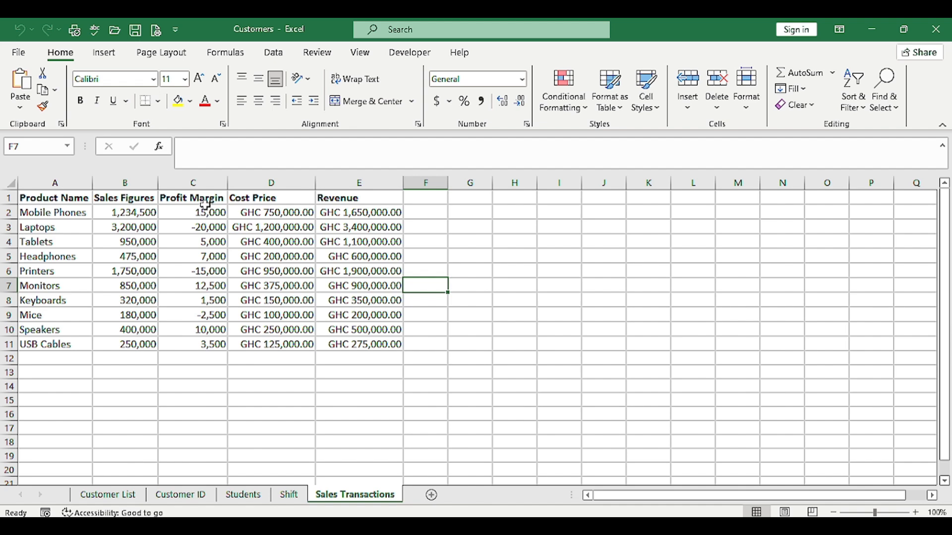
Apply the custom number format [Green]+#,##0;[Red]-#,##0;0 to the Profit Margin values in C2:C11
{"action": "left_click_drag", "start_coordinate": [201, 212], "coordinate": [204, 343]}
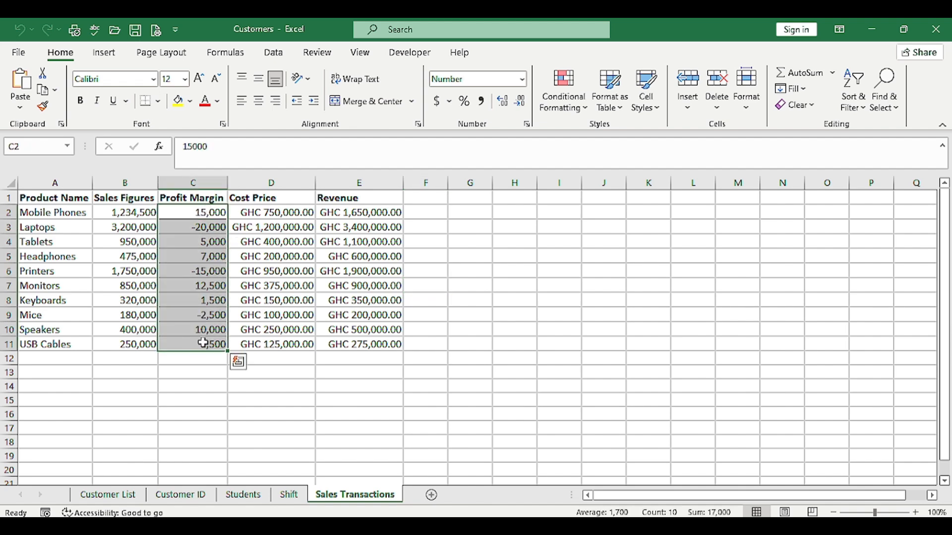
{"action": "right_click", "coordinate": [198, 307]}
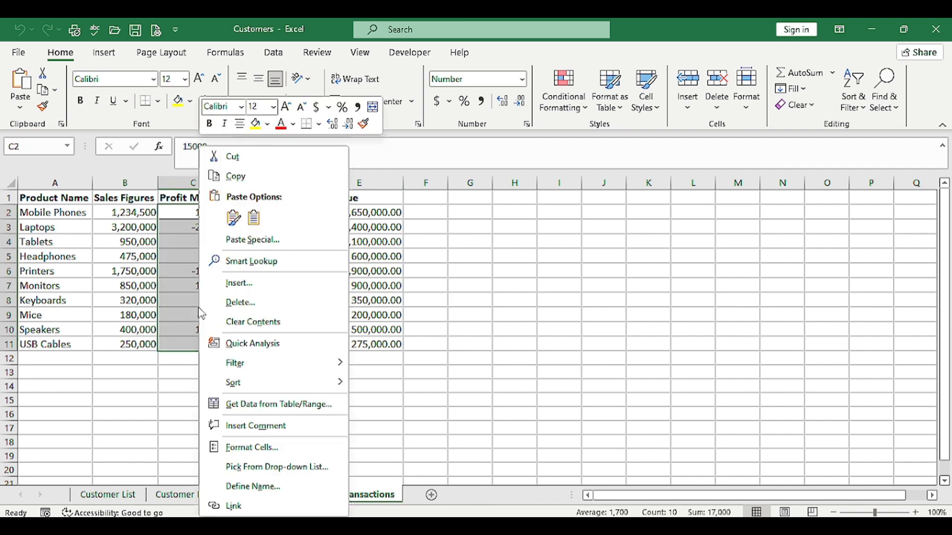
{"action": "left_click", "coordinate": [270, 448]}
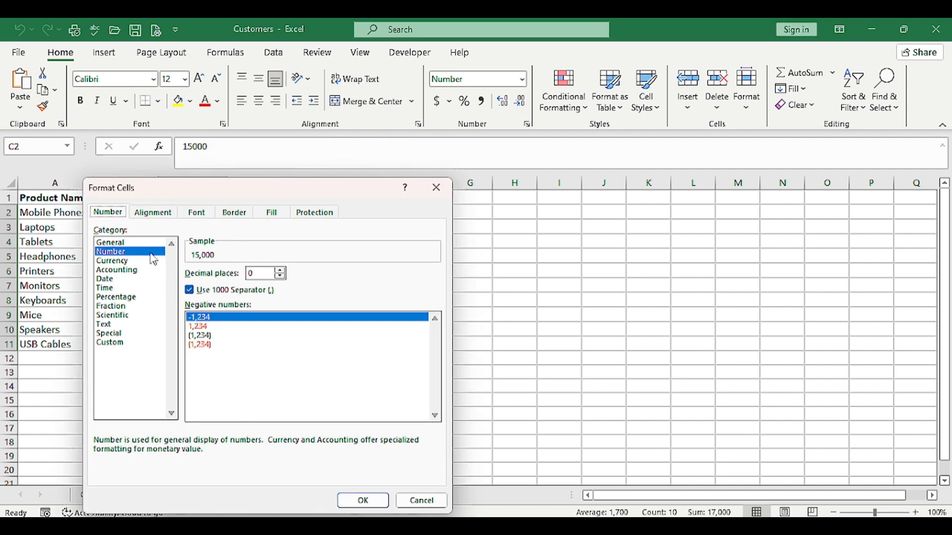
{"action": "left_click", "coordinate": [117, 343]}
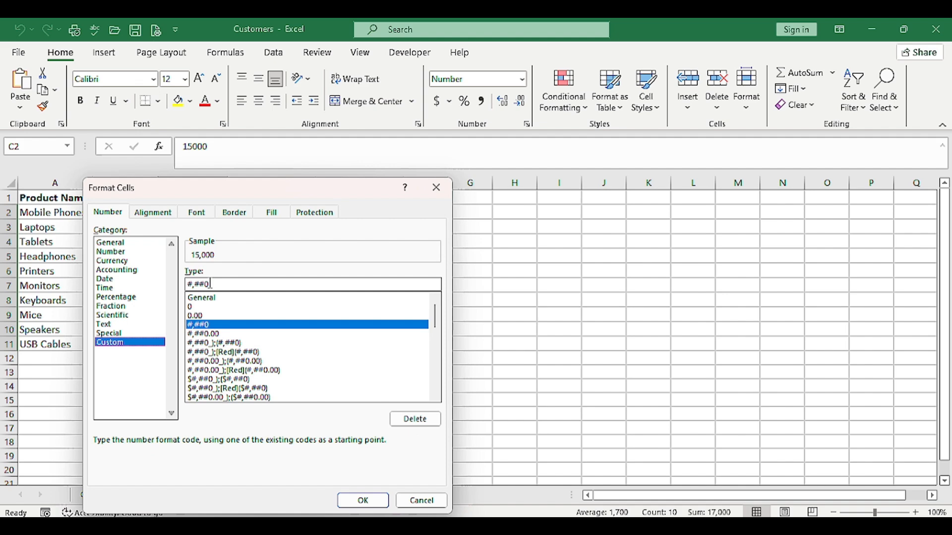
{"action": "key", "text": "BackSpace"}
{"action": "key", "text": "BackSpace"}
{"action": "key", "text": "BackSpace"}
{"action": "key", "text": "BackSpace"}
{"action": "key", "text": "BackSpace"}
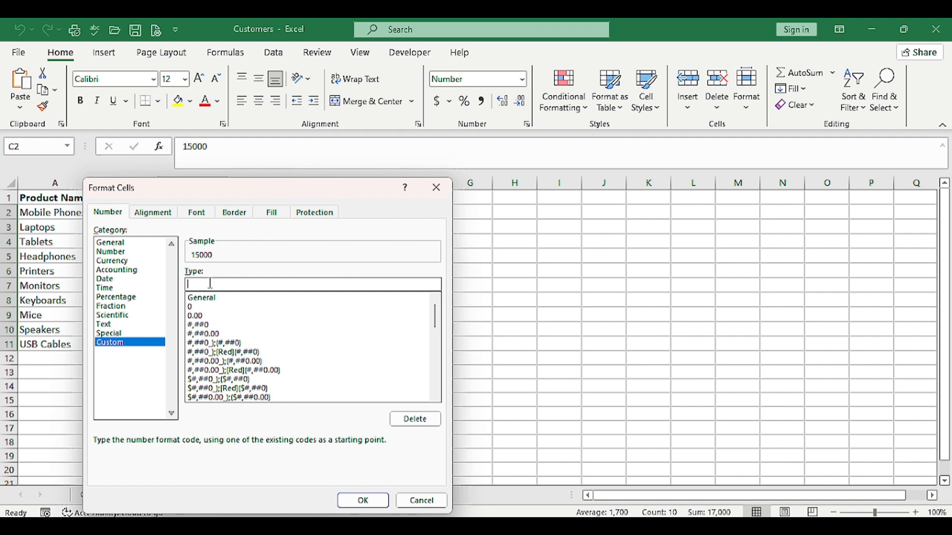
{"action": "type", "text": "[Green]+#,##0;[Red]-#,##0;0"}
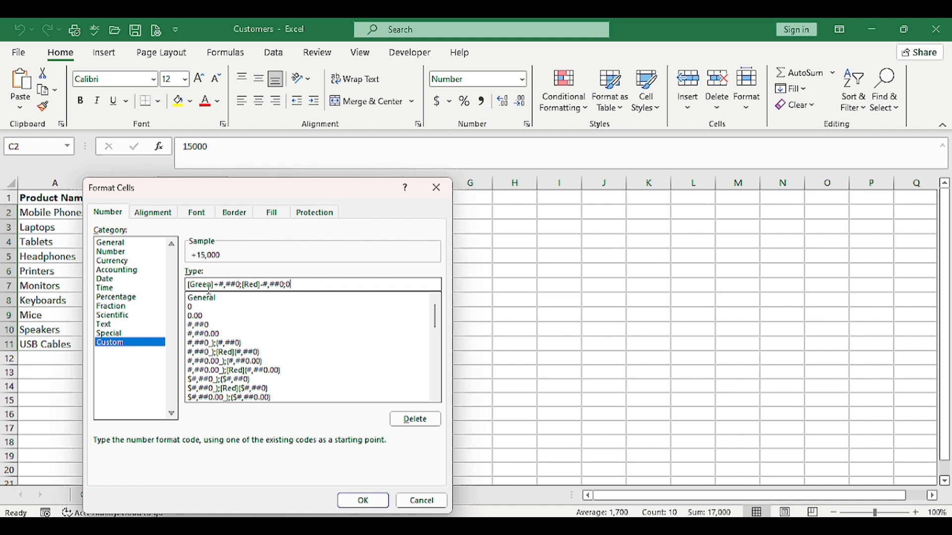
{"action": "double_click", "coordinate": [191, 285]}
{"action": "left_click", "coordinate": [215, 285]}
{"action": "double_click", "coordinate": [293, 284]}
{"action": "left_click", "coordinate": [369, 503]}
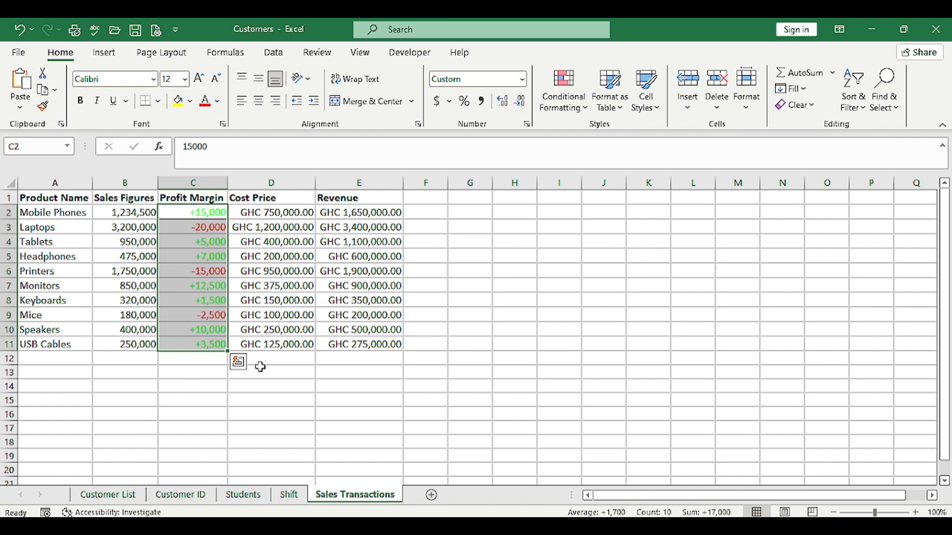
{"action": "left_click", "coordinate": [246, 374]}
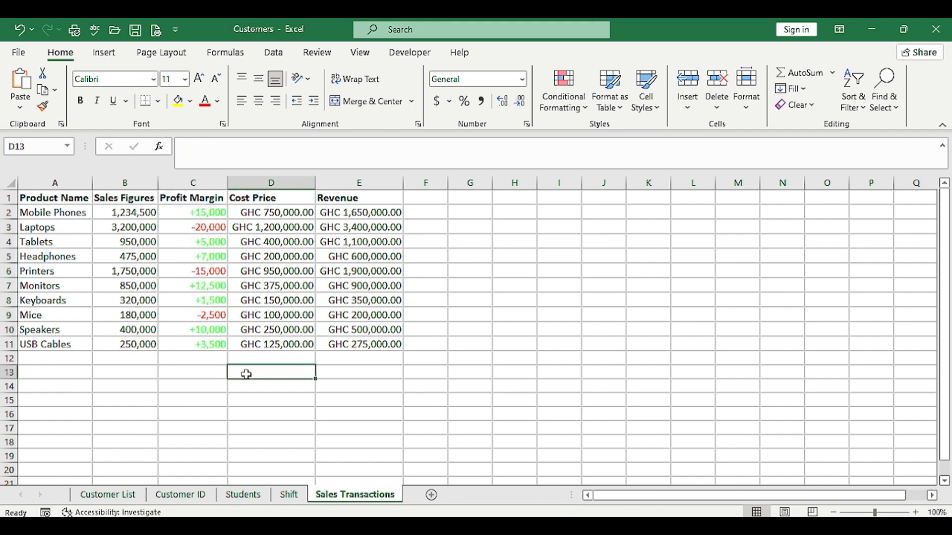